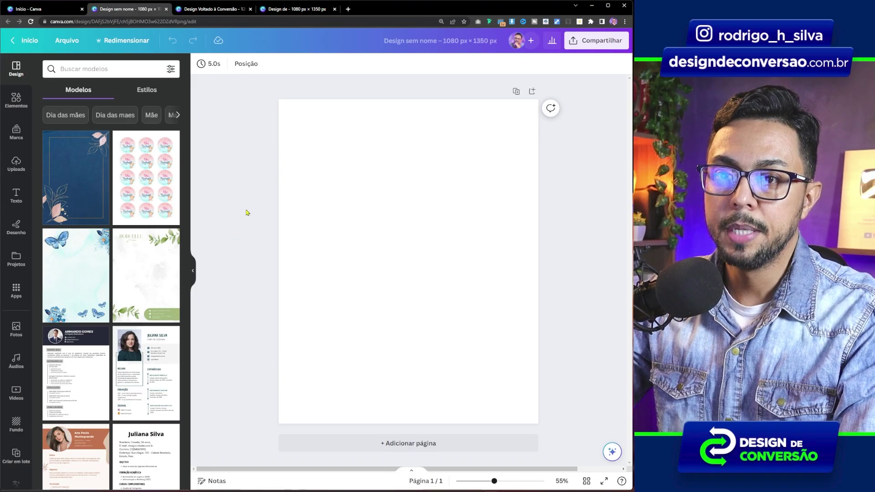
Step: Place the uploaded photo of the man holding the plaque on the page and remove its background
{"action": "left_click", "coordinate": [18, 168]}
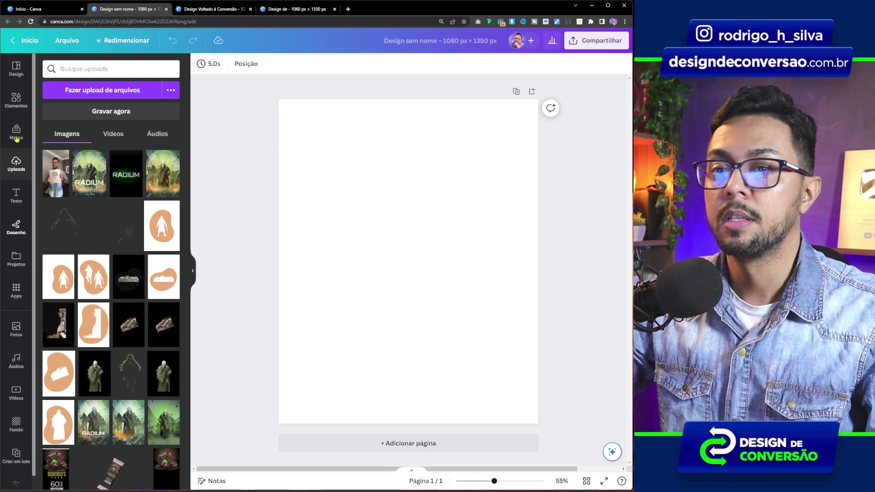
{"action": "left_click", "coordinate": [56, 173]}
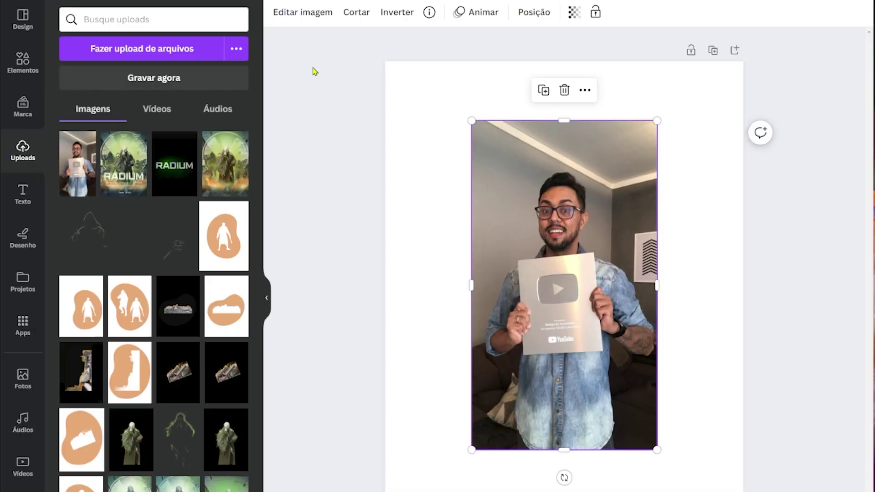
{"action": "left_click", "coordinate": [313, 13]}
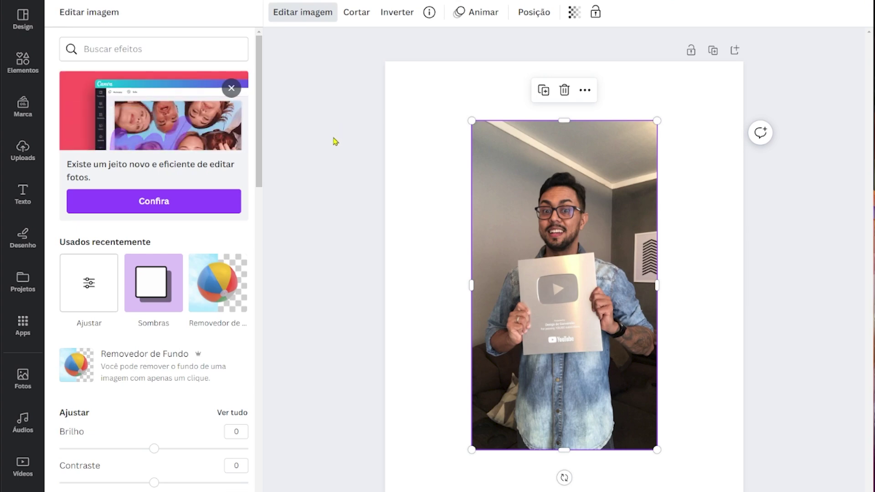
{"action": "left_click", "coordinate": [218, 288]}
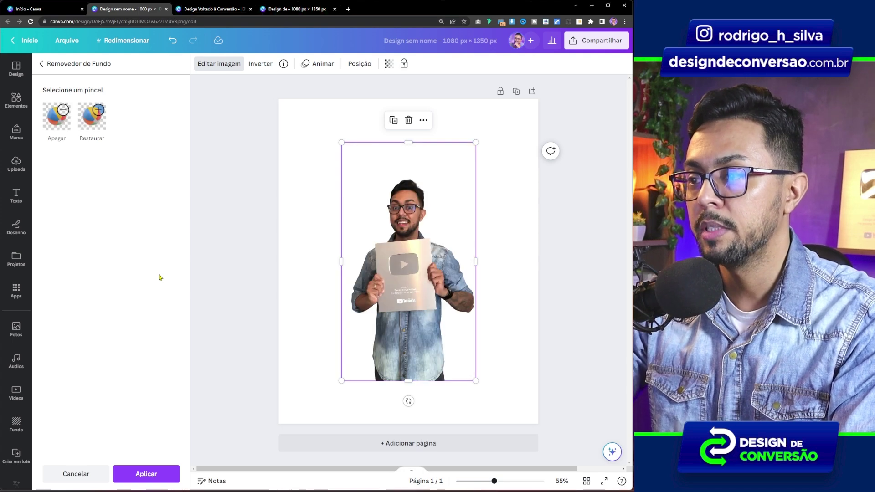
{"action": "left_click", "coordinate": [142, 473]}
Step: Set the page background to a custom muted dark purple
{"action": "left_click", "coordinate": [283, 282]}
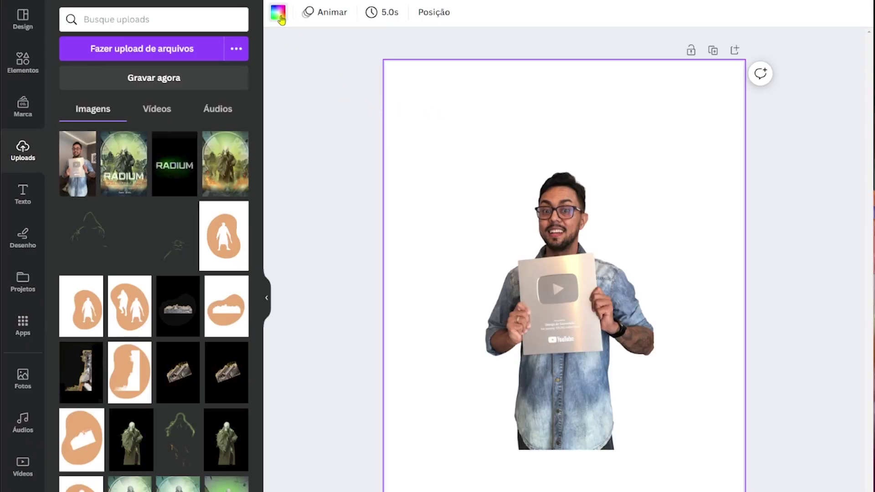
{"action": "left_click", "coordinate": [279, 14]}
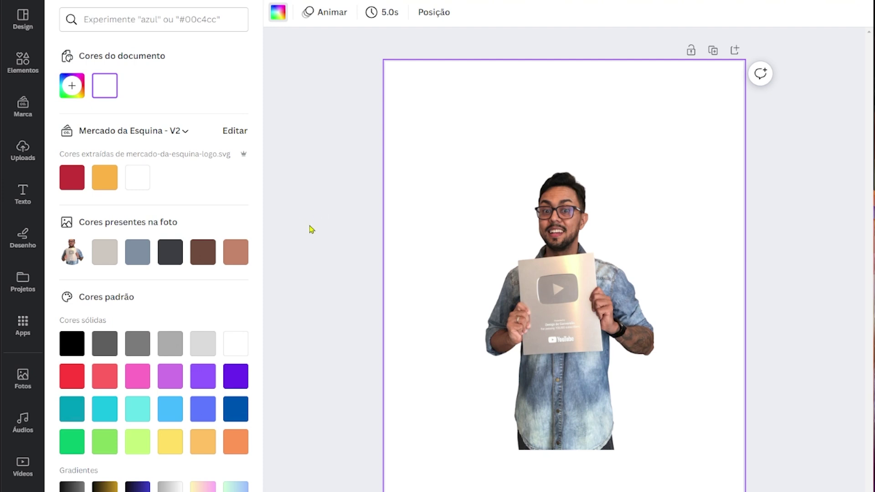
{"action": "left_click", "coordinate": [242, 375]}
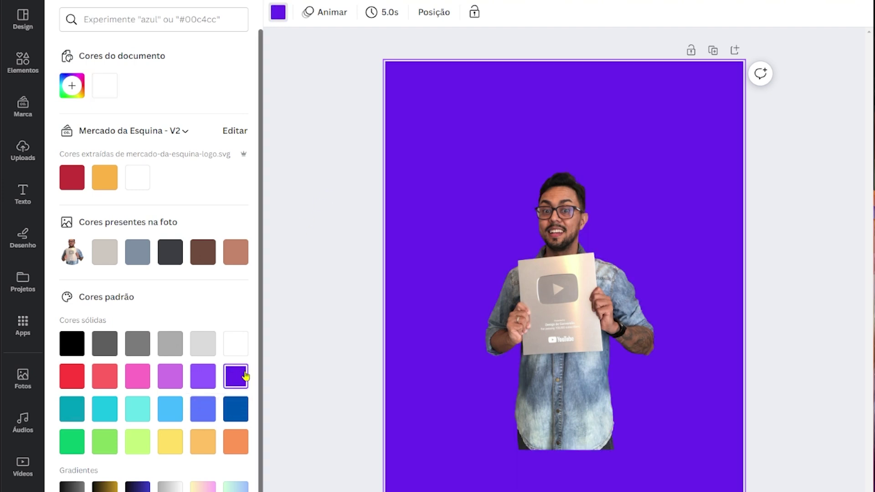
{"action": "key", "text": "Escape"}
{"action": "left_click", "coordinate": [285, 18]}
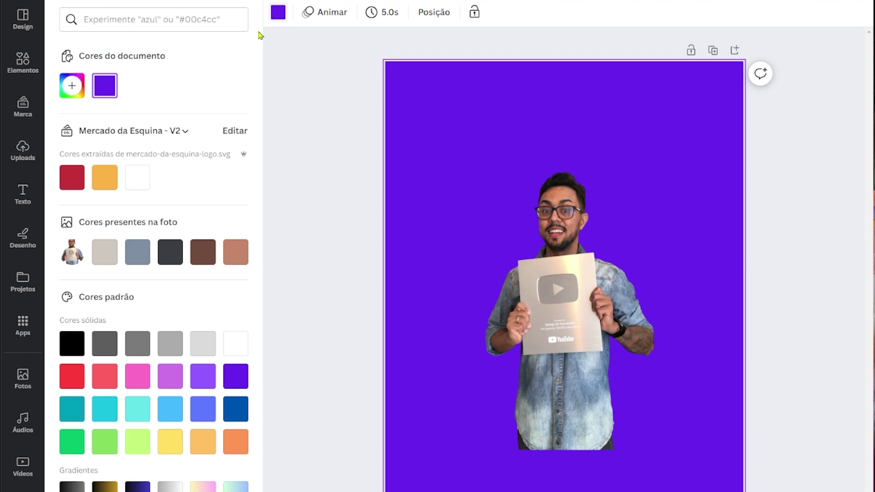
{"action": "left_click", "coordinate": [70, 83]}
{"action": "left_click", "coordinate": [185, 170]}
{"action": "left_click", "coordinate": [317, 177]}
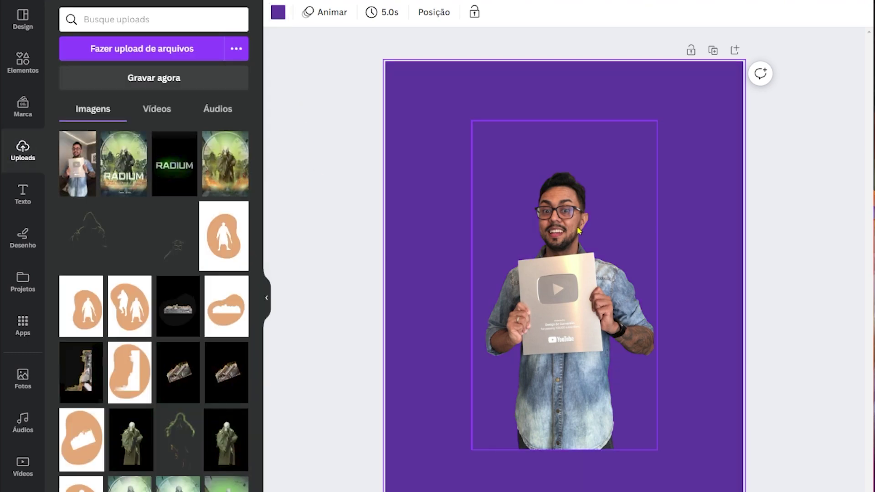
Step: Enlarge the man's cutout to fill most of the page and centre it horizontally
{"action": "left_click", "coordinate": [560, 206]}
{"action": "left_click_drag", "start_coordinate": [565, 121], "coordinate": [564, 162]}
{"action": "left_click_drag", "start_coordinate": [657, 162], "coordinate": [726, 100]}
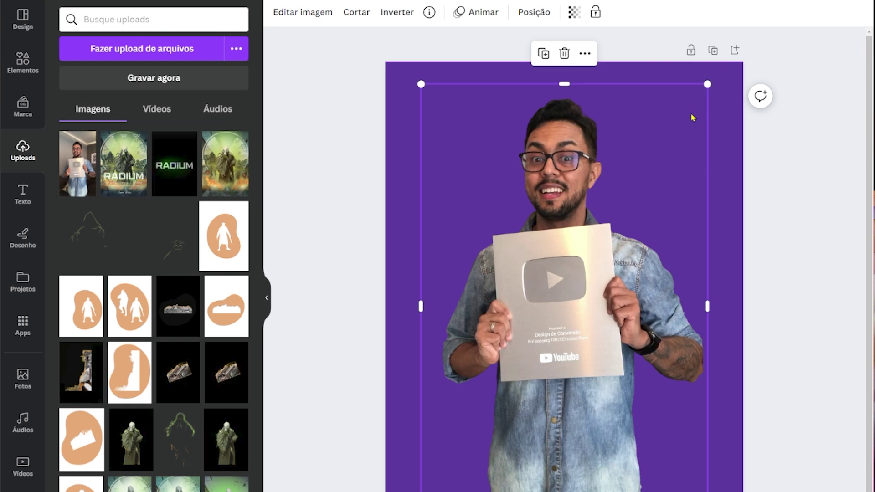
{"action": "left_click_drag", "start_coordinate": [708, 86], "coordinate": [698, 95]}
{"action": "left_click_drag", "start_coordinate": [569, 182], "coordinate": [568, 172]}
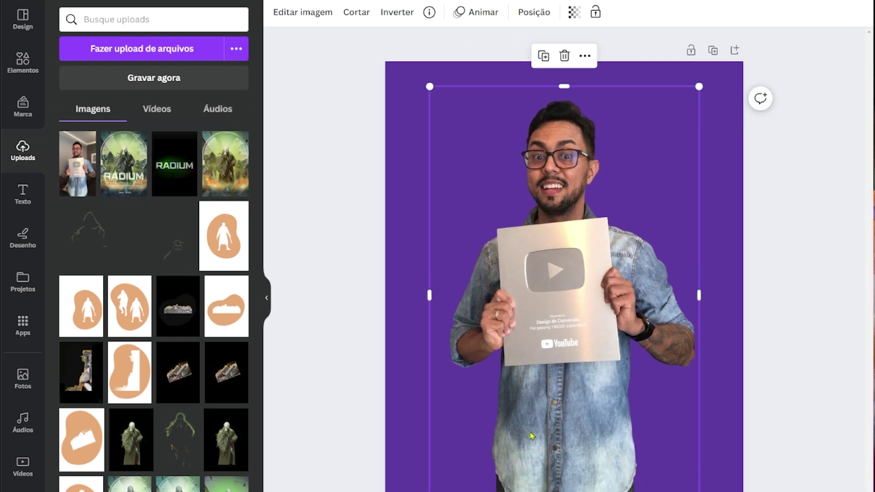
{"action": "left_click", "coordinate": [759, 199]}
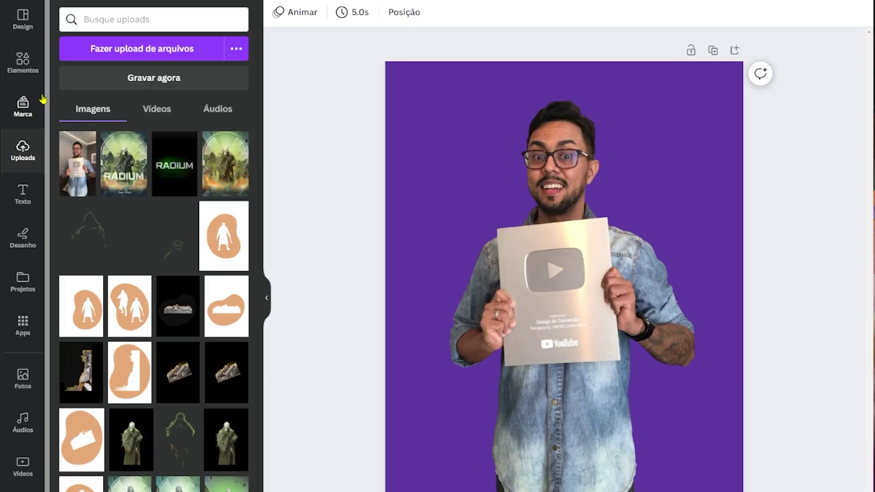
Step: Search the elements for "blur" and browse the graphic elements among the results
{"action": "left_click", "coordinate": [32, 105]}
{"action": "left_click", "coordinate": [99, 29]}
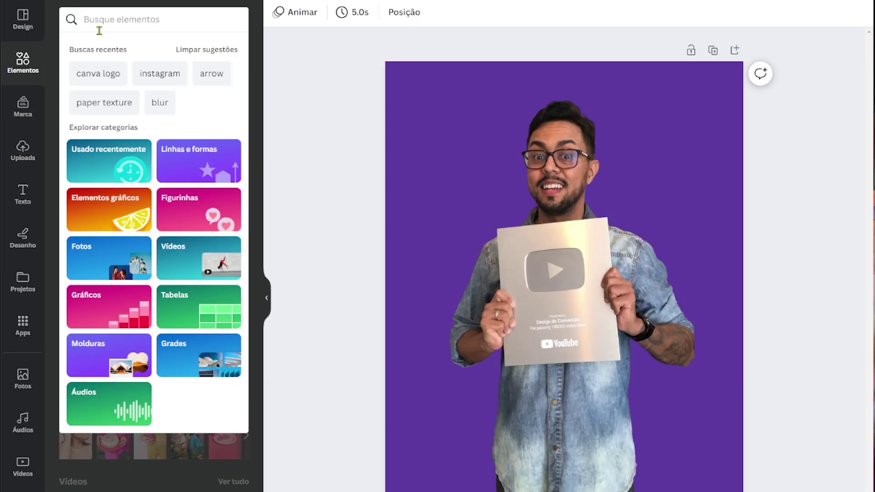
{"action": "type", "text": "blur"}
{"action": "key", "text": "Return"}
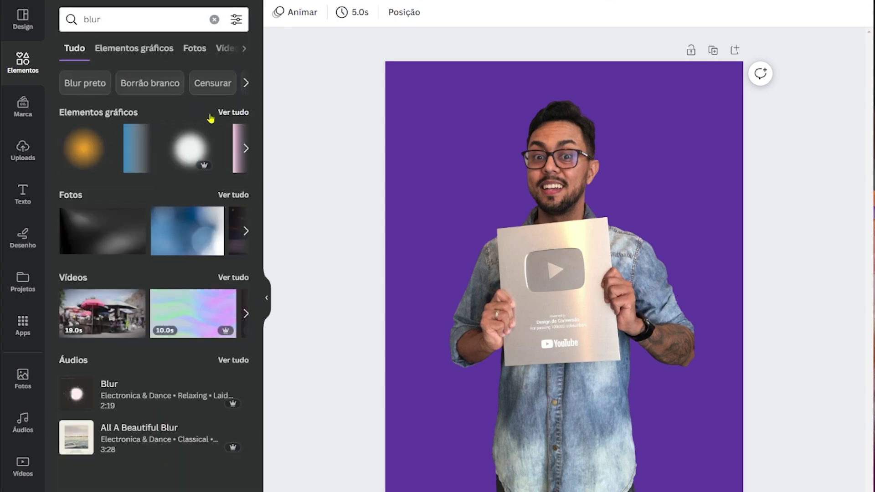
{"action": "left_click", "coordinate": [238, 117]}
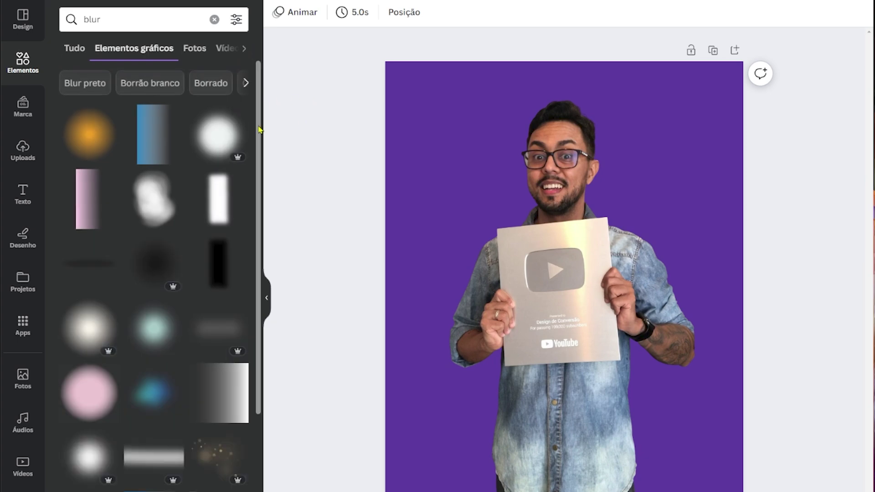
{"action": "scroll", "coordinate": [263, 224], "scroll_direction": "down", "scroll_amount": 4}
{"action": "scroll", "coordinate": [252, 358], "scroll_direction": "down", "scroll_amount": 2}
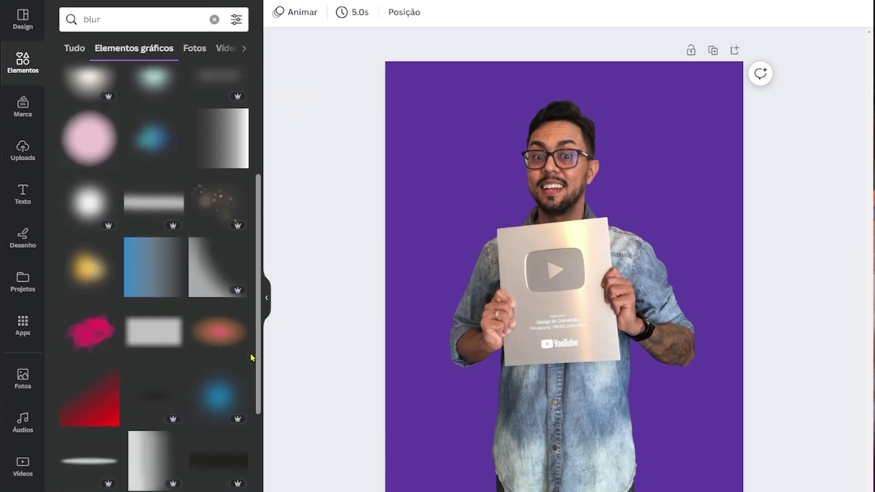
Step: Add the orange-pink oval blur graphic, rotate it upright and place it beside the man's head
{"action": "left_click", "coordinate": [216, 336]}
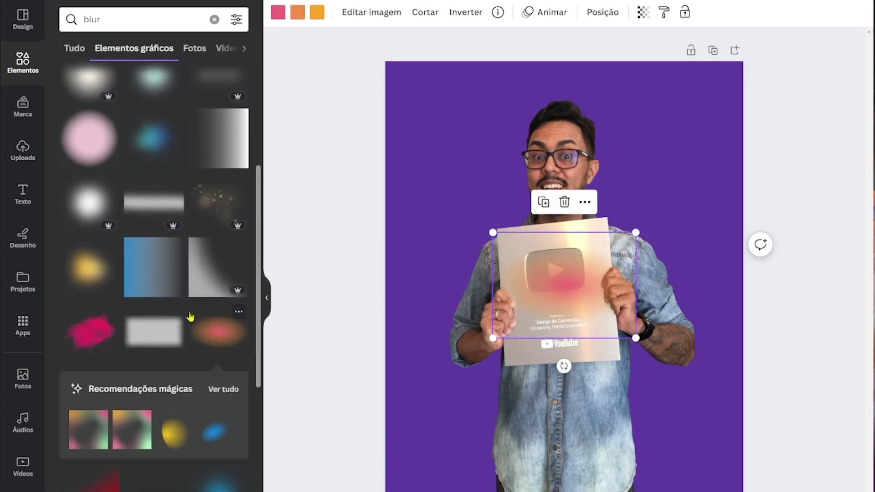
{"action": "left_click_drag", "start_coordinate": [563, 365], "coordinate": [483, 285]}
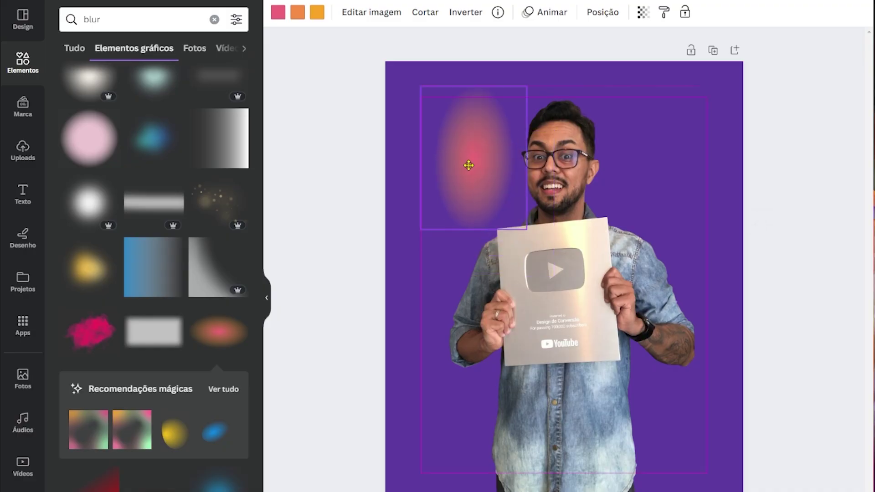
{"action": "left_click_drag", "start_coordinate": [494, 177], "coordinate": [474, 205]}
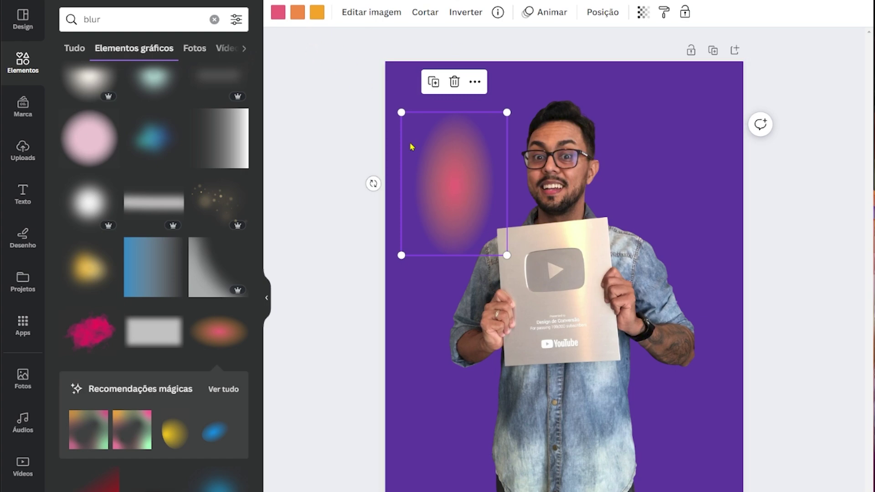
Step: Recolour the oval blur with a white centre and a light purple #C6AAFF middle tone
{"action": "left_click", "coordinate": [277, 13]}
{"action": "left_click", "coordinate": [235, 343]}
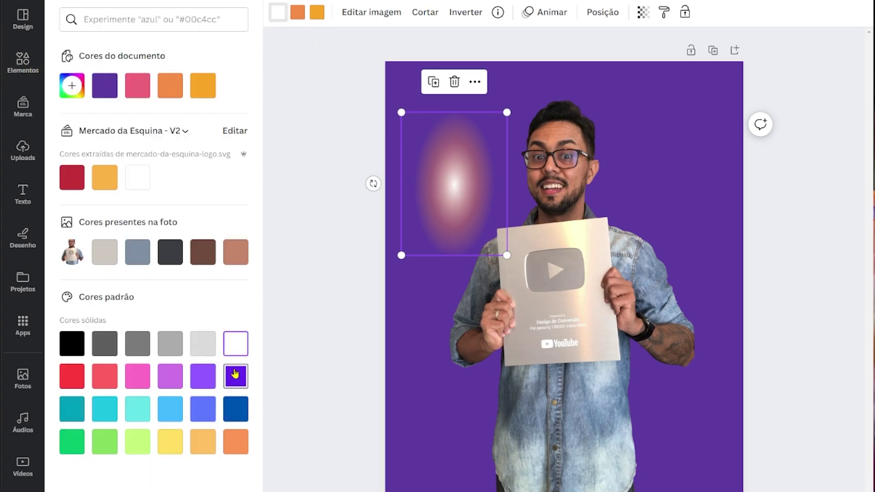
{"action": "left_click", "coordinate": [297, 17]}
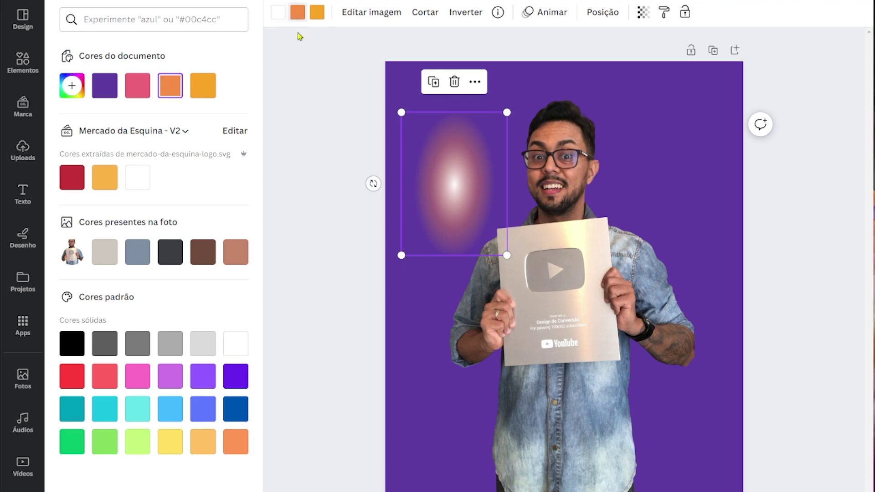
{"action": "left_click", "coordinate": [203, 382]}
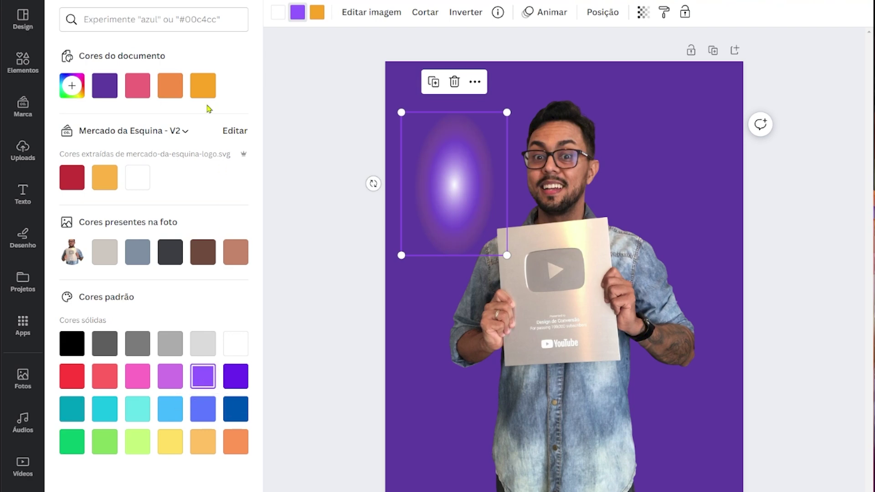
{"action": "left_click", "coordinate": [297, 12]}
{"action": "left_click", "coordinate": [297, 12]}
{"action": "left_click", "coordinate": [72, 85]}
{"action": "left_click_drag", "start_coordinate": [182, 120], "coordinate": [135, 115]}
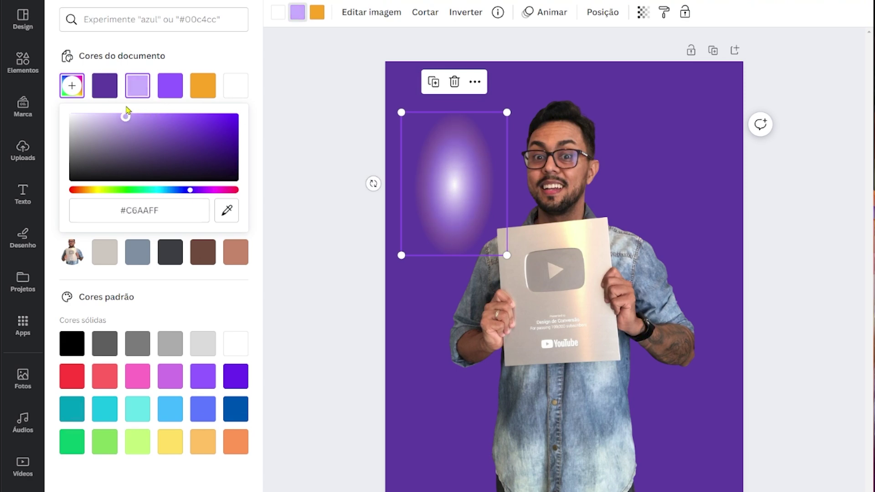
Step: Change the oval blur's outer orange colour to bright violet
{"action": "left_click", "coordinate": [318, 14]}
{"action": "left_click", "coordinate": [106, 87]}
{"action": "left_click", "coordinate": [202, 385]}
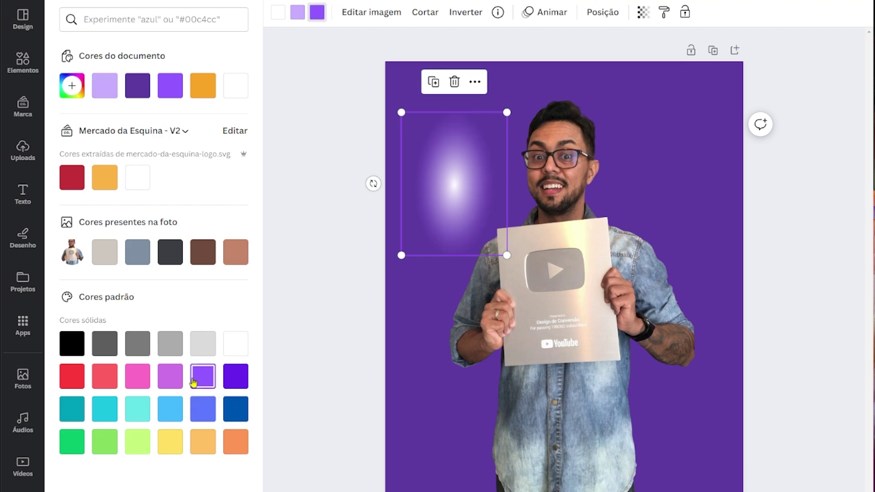
Step: Centre the oval blur over the man and enlarge it to nearly the full page width
{"action": "left_click_drag", "start_coordinate": [447, 164], "coordinate": [548, 235]}
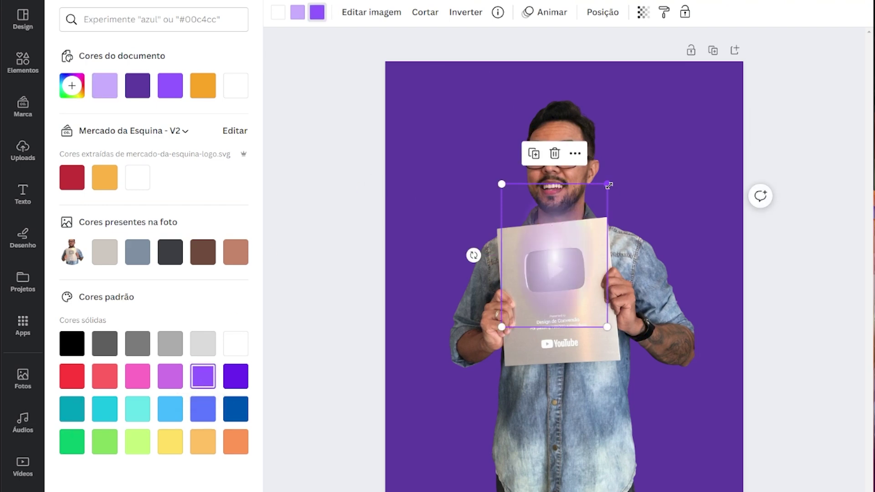
{"action": "left_click_drag", "start_coordinate": [609, 185], "coordinate": [720, 35]}
{"action": "left_click_drag", "start_coordinate": [590, 143], "coordinate": [601, 163]}
{"action": "mouse_move", "coordinate": [730, 49]}
{"action": "left_mouse_down"}
{"action": "mouse_move", "coordinate": [763, 41]}
{"action": "mouse_move", "coordinate": [756, 52]}
{"action": "mouse_move", "coordinate": [733, 42]}
{"action": "left_mouse_up"}
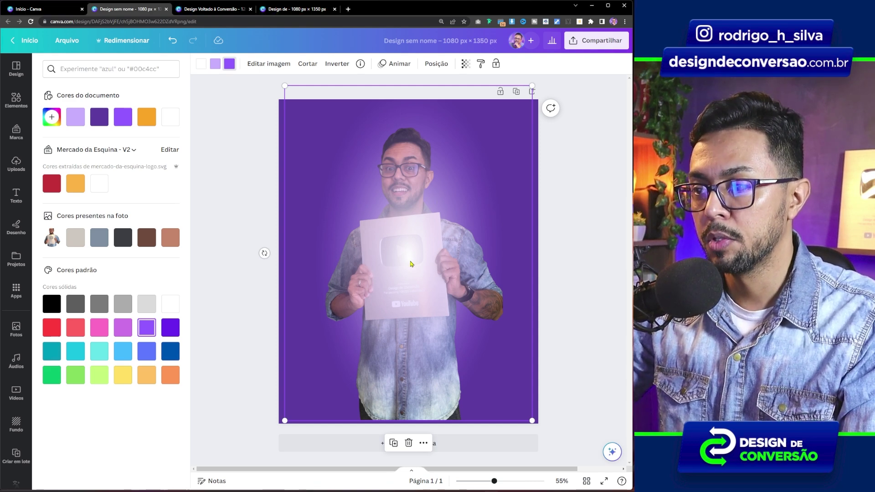
{"action": "left_click_drag", "start_coordinate": [411, 258], "coordinate": [413, 248]}
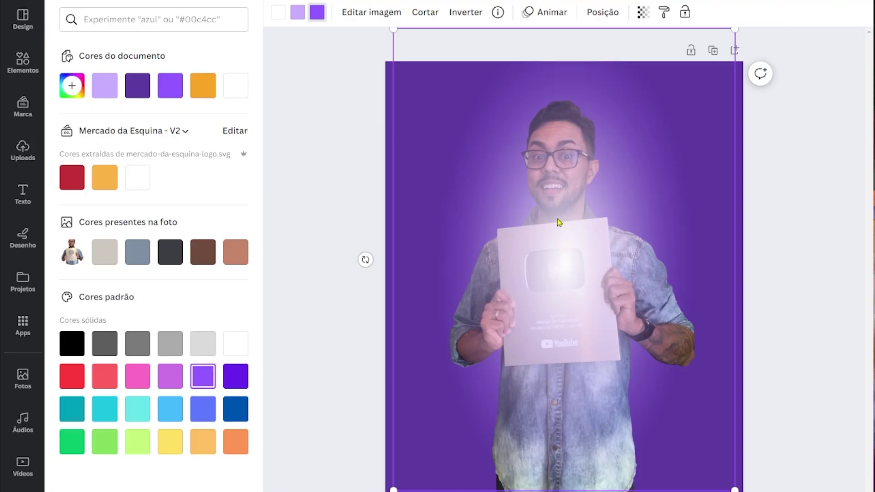
Step: Move the large oval glow one layer back, behind the man's cutout
{"action": "right_click", "coordinate": [559, 193]}
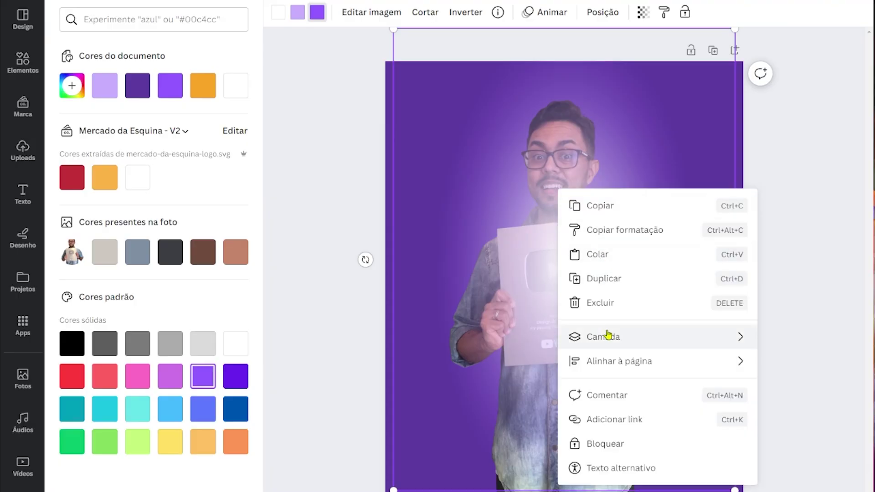
{"action": "mouse_move", "coordinate": [613, 341]}
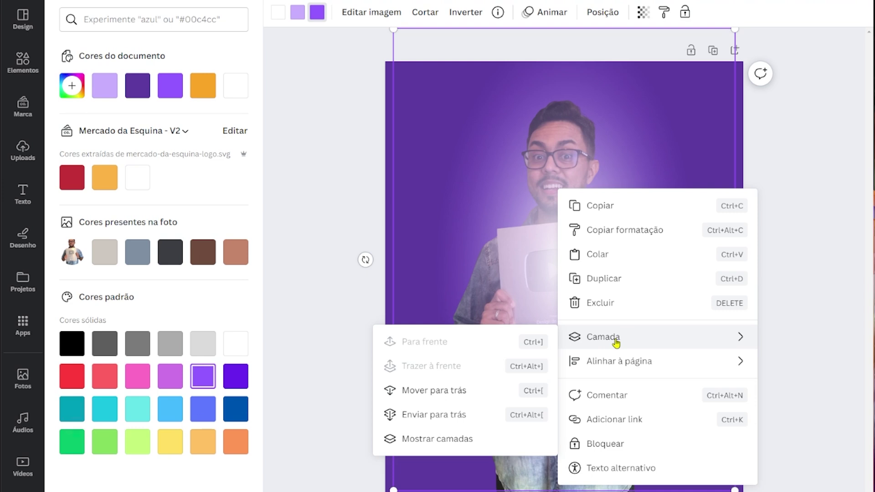
{"action": "left_click", "coordinate": [459, 393]}
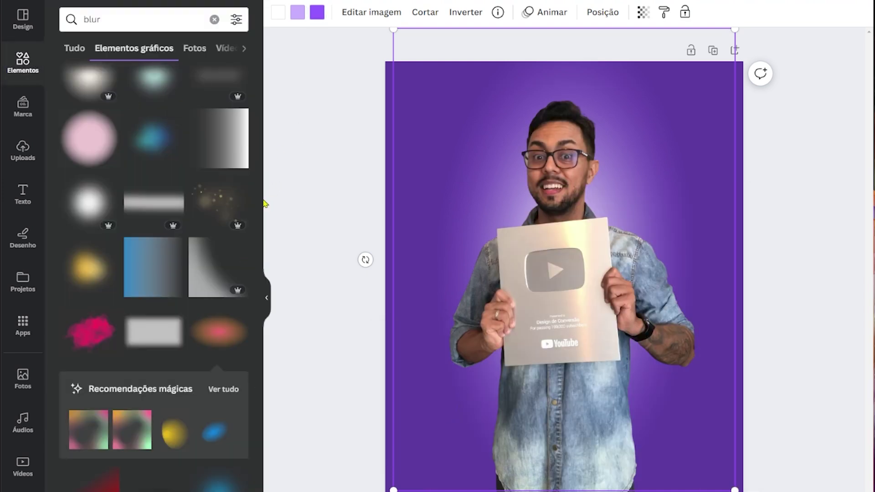
Step: Add the round orange blur graphic and recolour it white
{"action": "scroll", "coordinate": [100, 136], "scroll_direction": "up", "scroll_amount": 5}
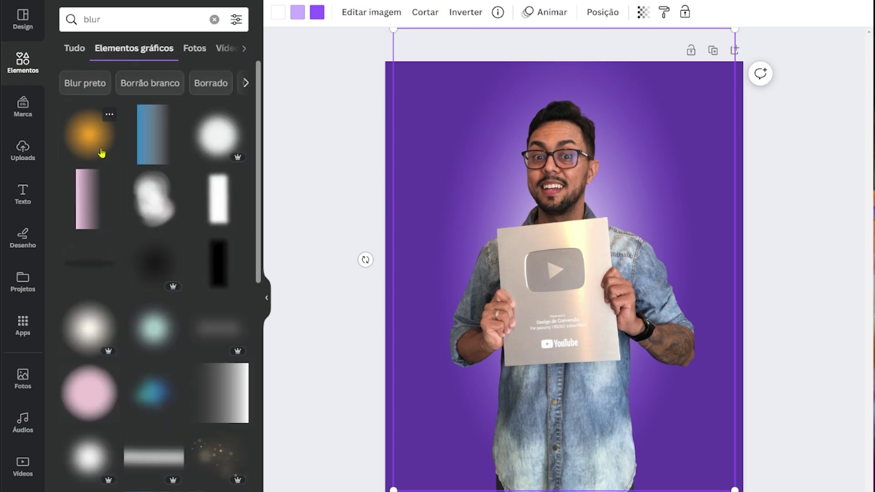
{"action": "left_click", "coordinate": [97, 149]}
{"action": "left_click", "coordinate": [278, 12]}
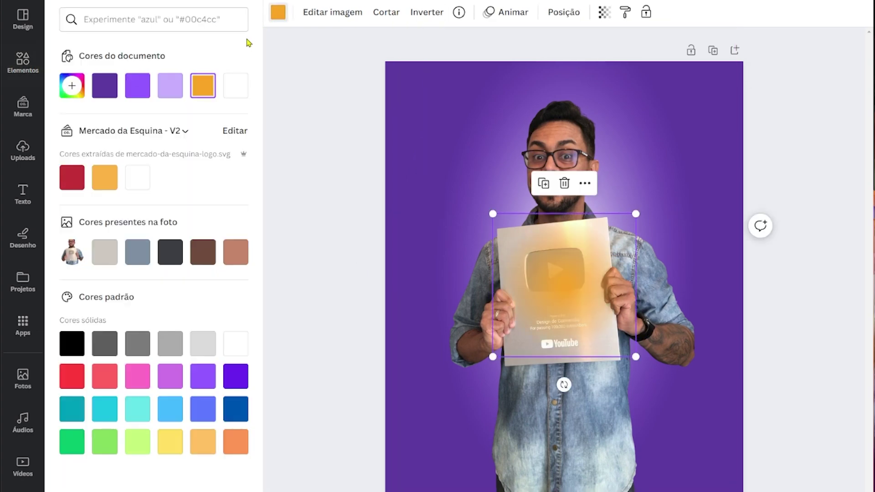
{"action": "left_click", "coordinate": [141, 183]}
Step: Enlarge the white round blur and centre it over the man's head and shoulders
{"action": "left_click_drag", "start_coordinate": [567, 290], "coordinate": [559, 228]}
{"action": "left_click_drag", "start_coordinate": [627, 155], "coordinate": [667, 113]}
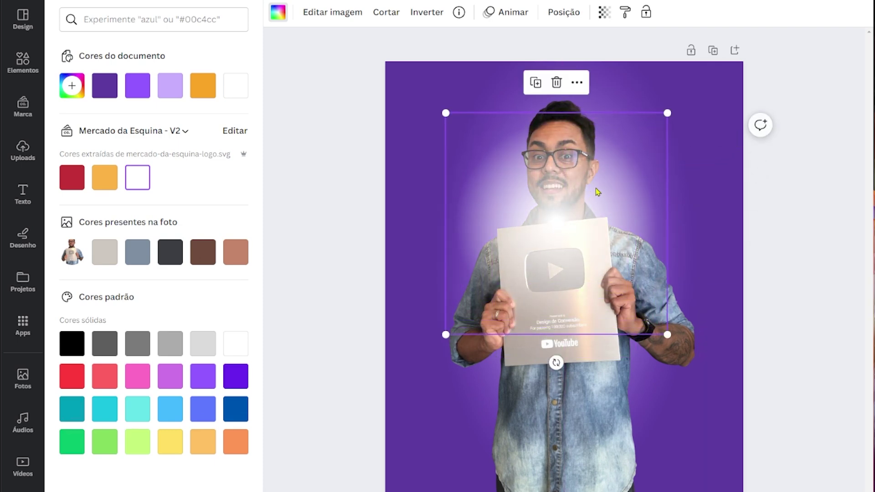
{"action": "left_click_drag", "start_coordinate": [598, 193], "coordinate": [604, 170]}
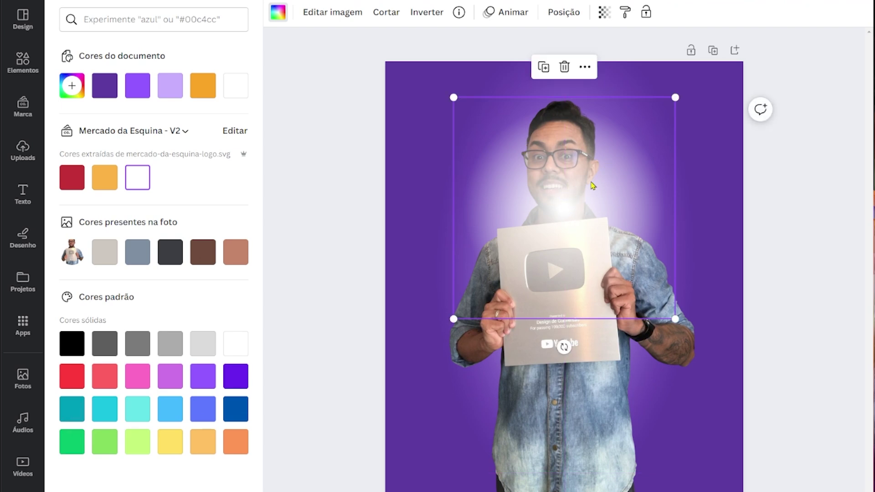
Step: Move the white round glow one layer back, behind the man's cutout
{"action": "right_click", "coordinate": [604, 177]}
{"action": "mouse_move", "coordinate": [609, 333]}
{"action": "left_click", "coordinate": [523, 378]}
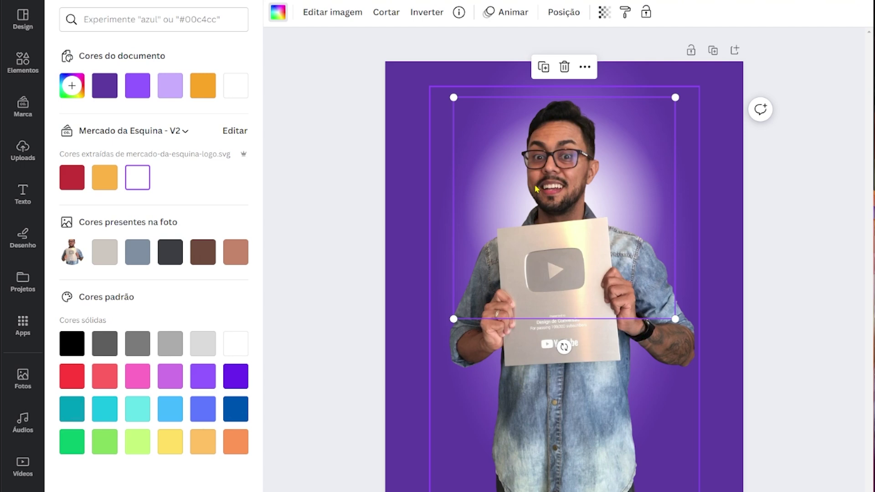
Step: Reduce the opacity of the white round glow behind the man's head and shoulders
{"action": "left_click", "coordinate": [604, 13]}
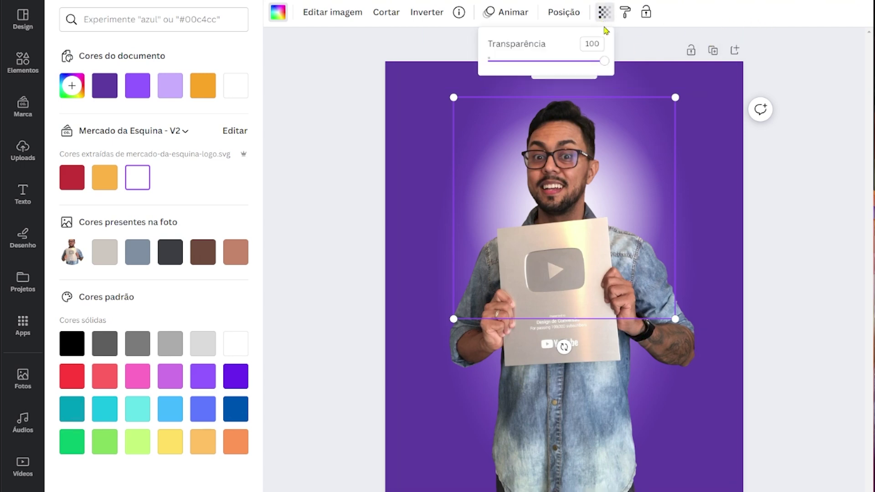
{"action": "left_click_drag", "start_coordinate": [597, 60], "coordinate": [533, 61]}
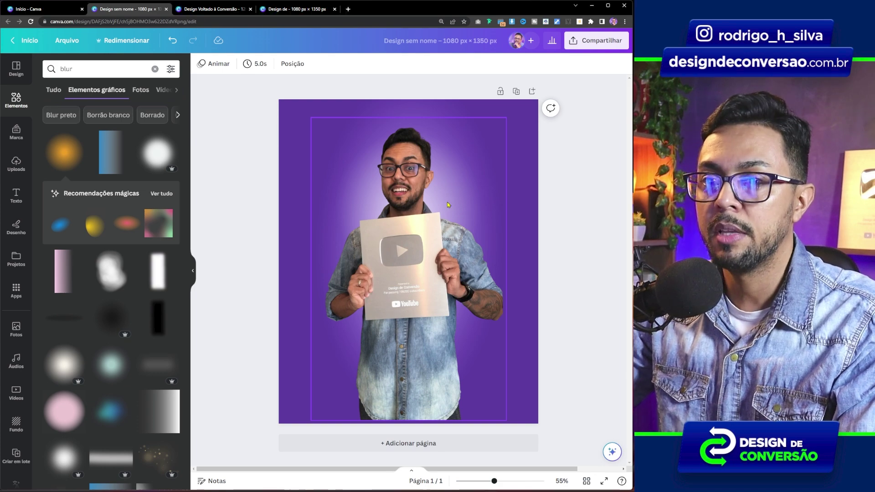
Step: Add a square shape and stretch it into a full-width rectangle covering the lower part of the page
{"action": "left_click", "coordinate": [155, 69]}
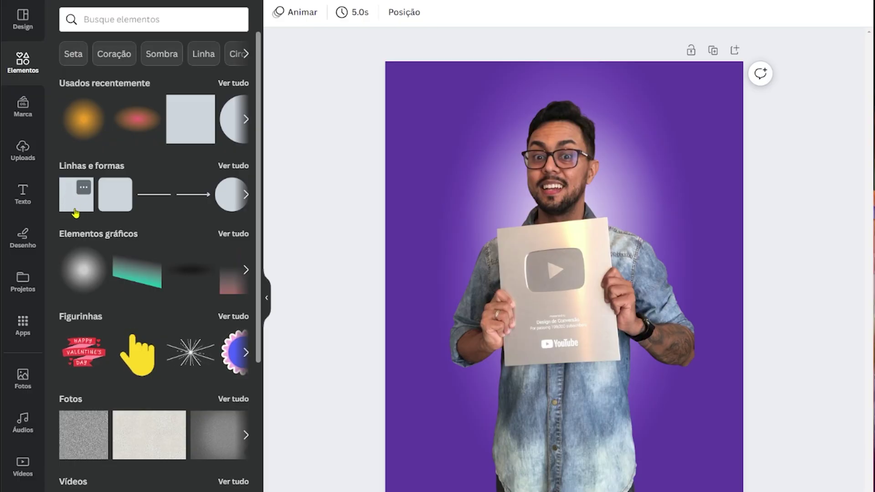
{"action": "left_click", "coordinate": [72, 203]}
{"action": "left_click_drag", "start_coordinate": [539, 251], "coordinate": [414, 421]}
{"action": "left_click_drag", "start_coordinate": [493, 455], "coordinate": [742, 453]}
{"action": "left_click_drag", "start_coordinate": [564, 402], "coordinate": [569, 343]}
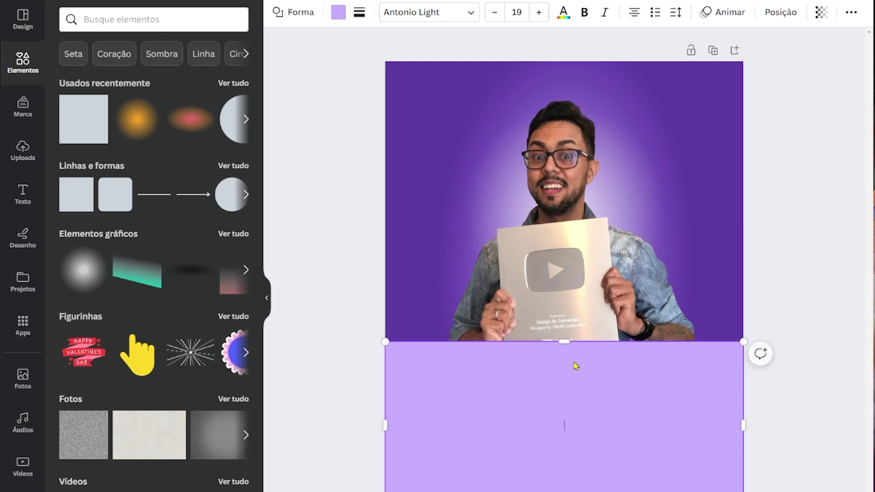
Step: Fill the rectangle with a linear 180° gradient starting from the document's dark purple #54309B
{"action": "left_click", "coordinate": [338, 14]}
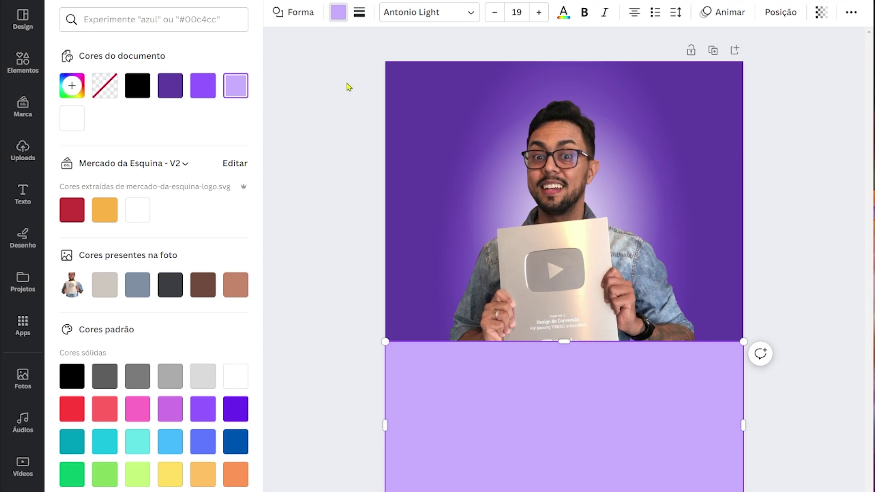
{"action": "left_click", "coordinate": [170, 86]}
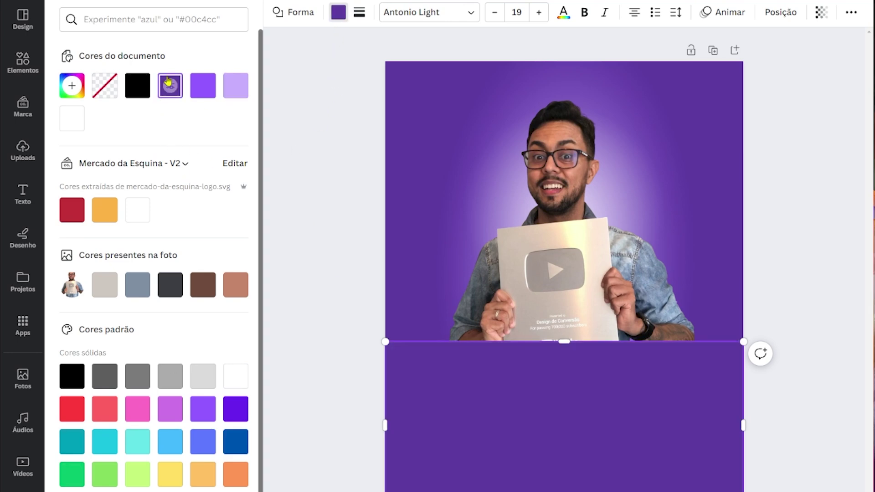
{"action": "left_click", "coordinate": [170, 86]}
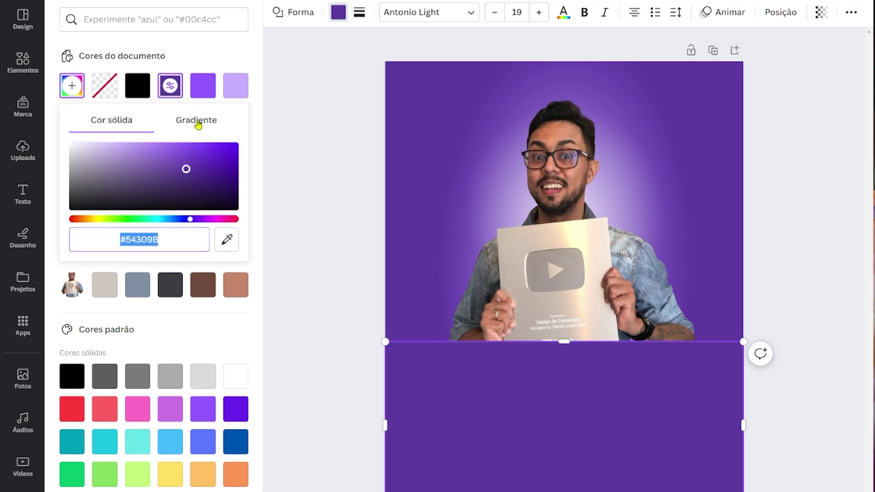
{"action": "left_click", "coordinate": [195, 126]}
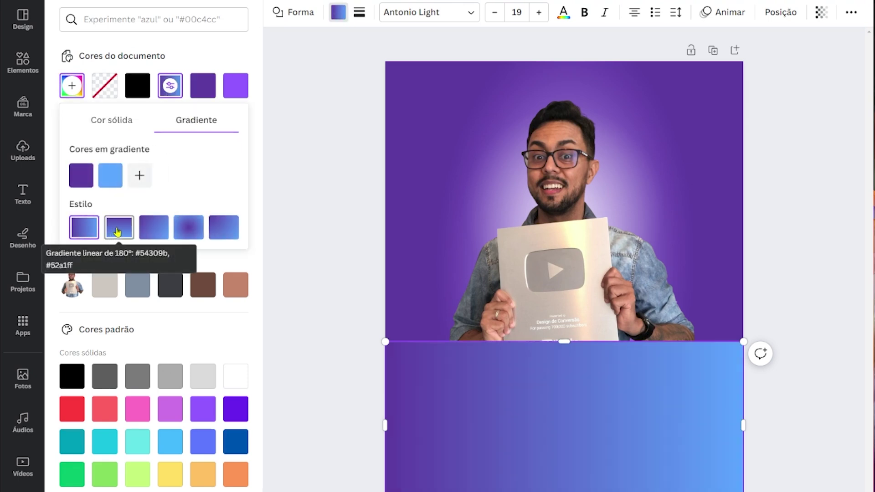
{"action": "left_click", "coordinate": [121, 231]}
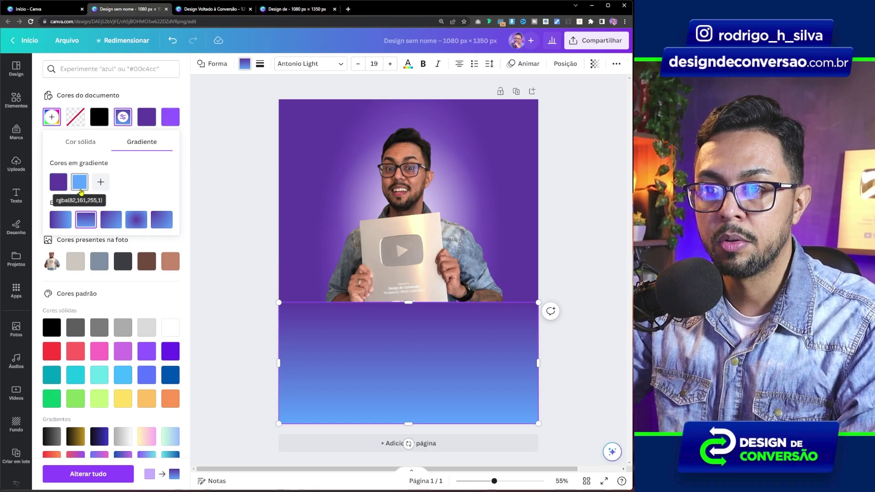
Step: Set the gradient's second colour to #54309B and make its first colour fully transparent at 0% opacity
{"action": "left_click", "coordinate": [80, 183]}
{"action": "left_click", "coordinate": [192, 280]}
{"action": "left_click", "coordinate": [59, 186]}
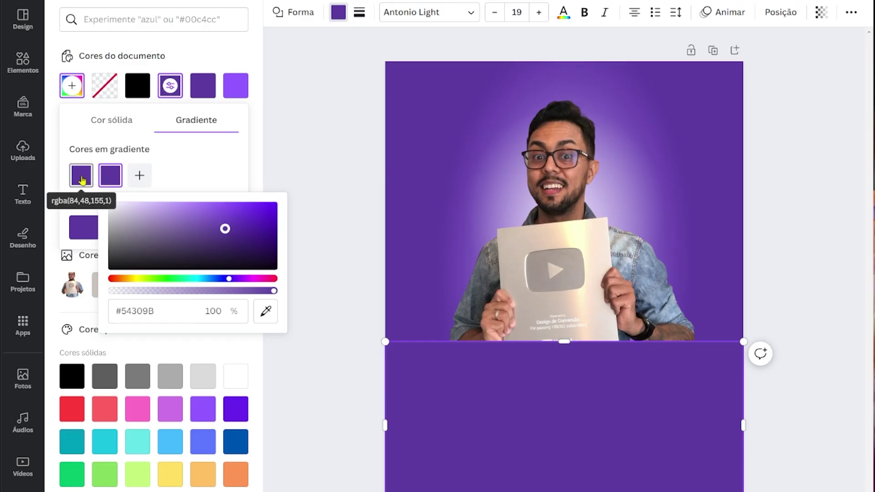
{"action": "left_click", "coordinate": [81, 179]}
{"action": "left_click_drag", "start_coordinate": [245, 292], "coordinate": [82, 291]}
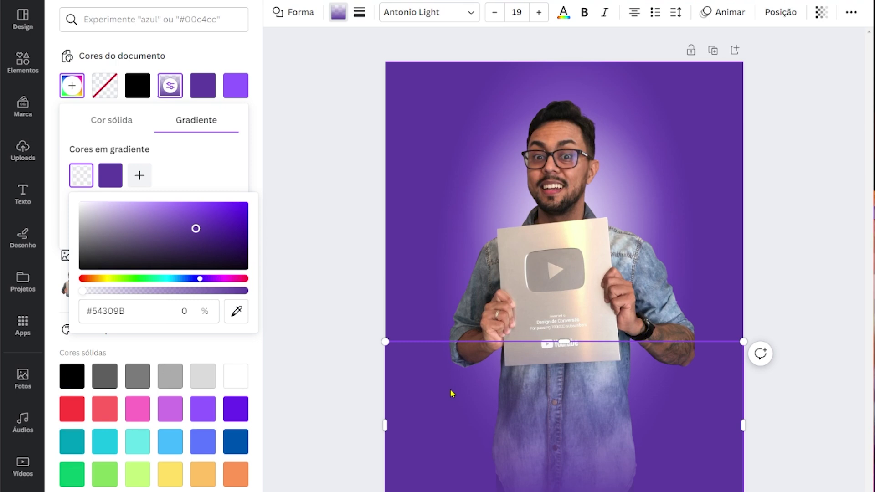
Step: Add a third #54309B colour to the gradient and extend the rectangle upward to a height of about 588 px
{"action": "left_click", "coordinate": [157, 179]}
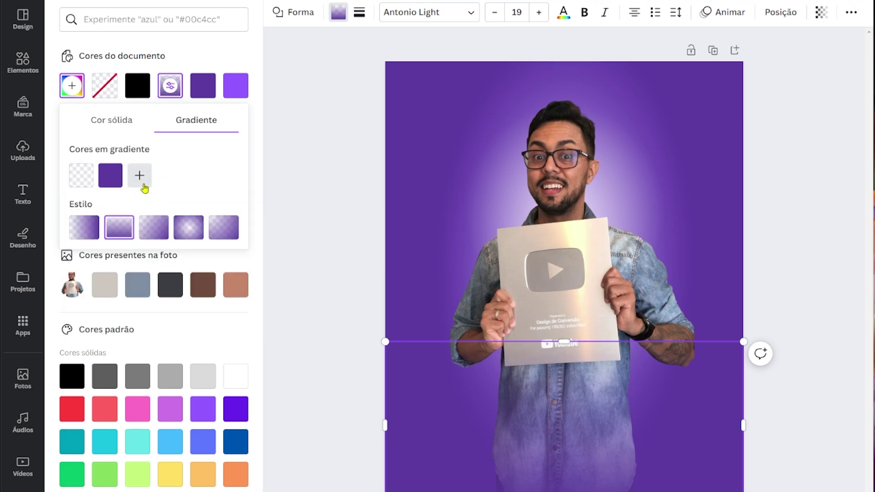
{"action": "left_click", "coordinate": [139, 179]}
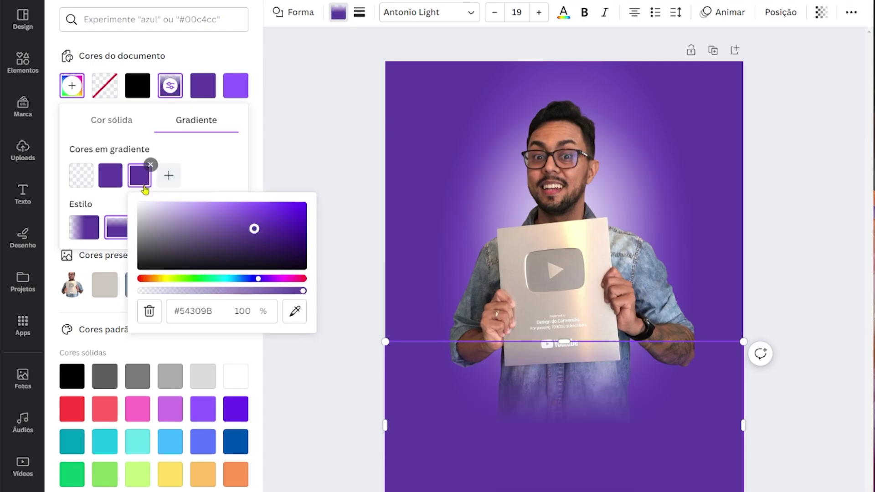
{"action": "left_click", "coordinate": [182, 167]}
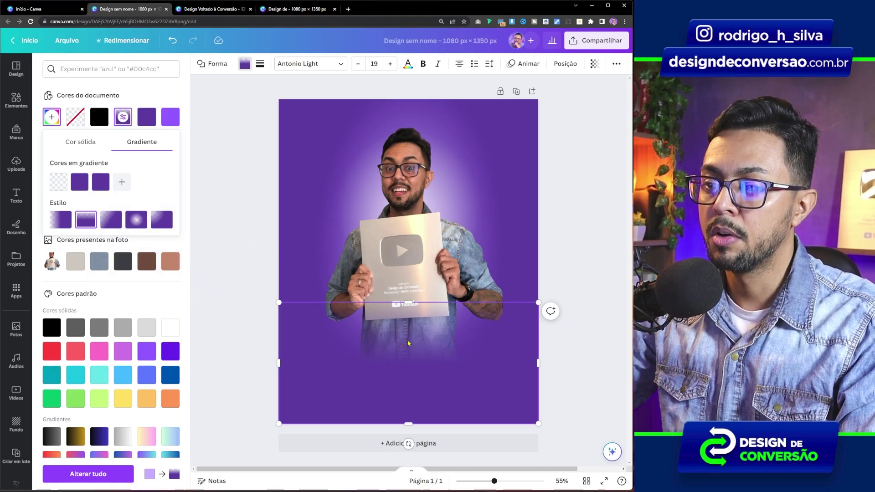
{"action": "left_click_drag", "start_coordinate": [408, 303], "coordinate": [416, 283]}
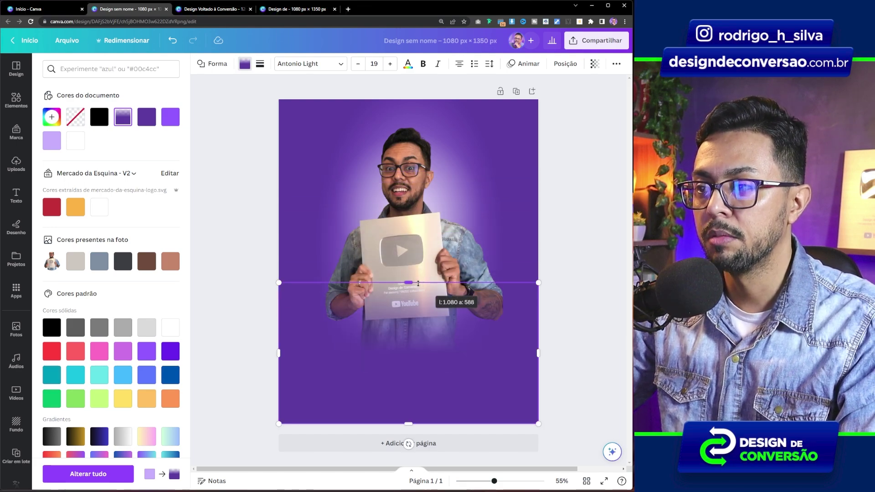
{"action": "key", "text": "Escape"}
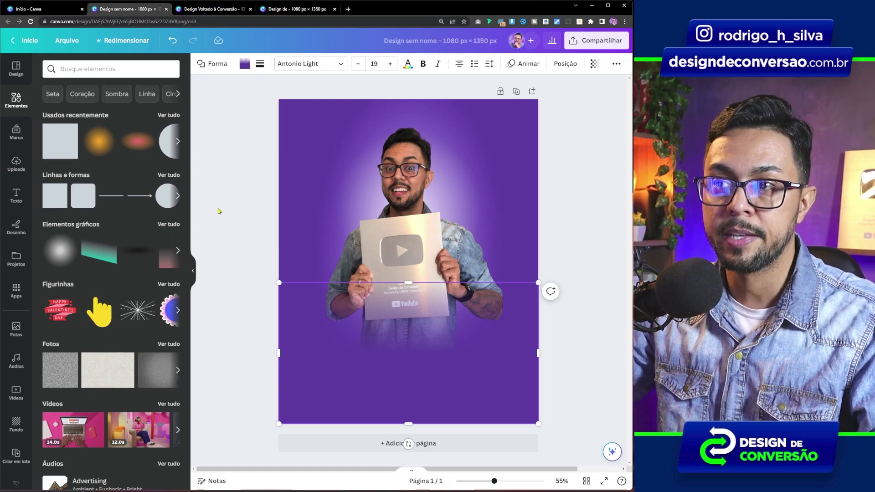
Step: Adjust the man's photo with highlights (Destaques) 25, brightness (Brilho) 11 and contrast (Contraste) 17
{"action": "left_click", "coordinate": [393, 144]}
{"action": "left_click", "coordinate": [219, 64]}
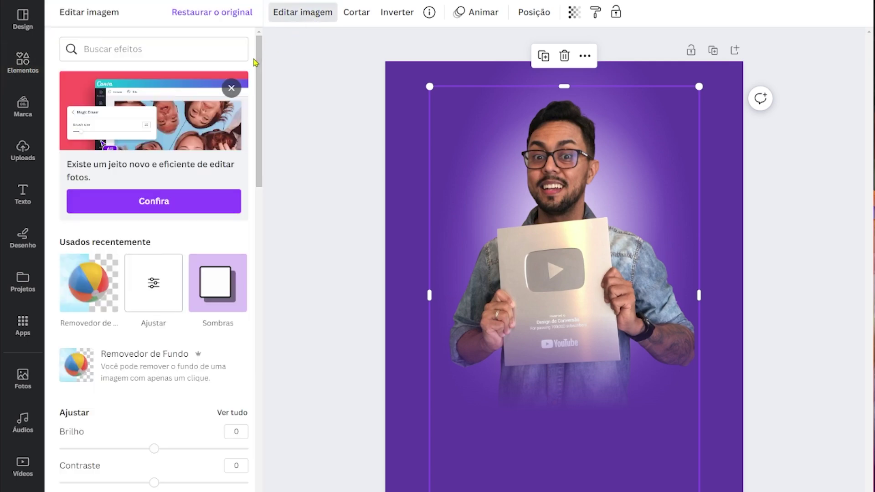
{"action": "left_click", "coordinate": [230, 413]}
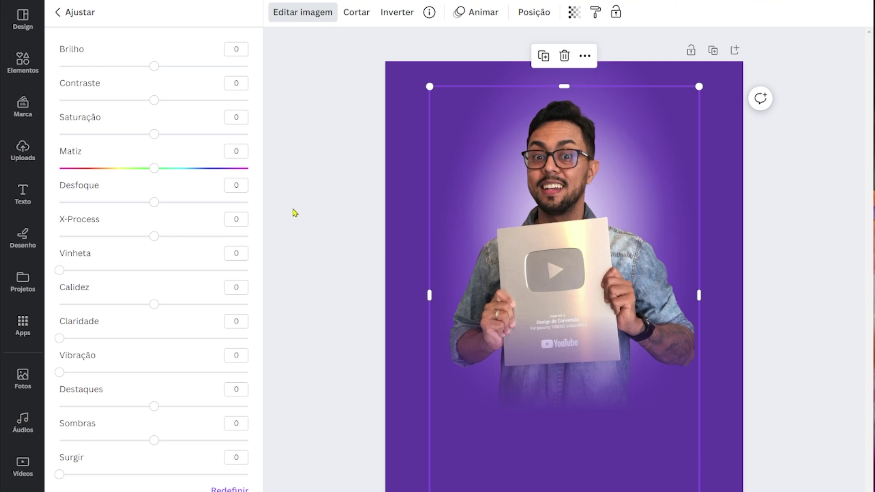
{"action": "left_click_drag", "start_coordinate": [153, 406], "coordinate": [177, 406]}
{"action": "left_click_drag", "start_coordinate": [154, 66], "coordinate": [164, 67]}
{"action": "left_click_drag", "start_coordinate": [154, 100], "coordinate": [170, 100]}
Step: Set the man's photo to vibrance (Vibração) 31, clarity (Claridade) 9 and X-Process 12
{"action": "left_click_drag", "start_coordinate": [61, 372], "coordinate": [119, 373]}
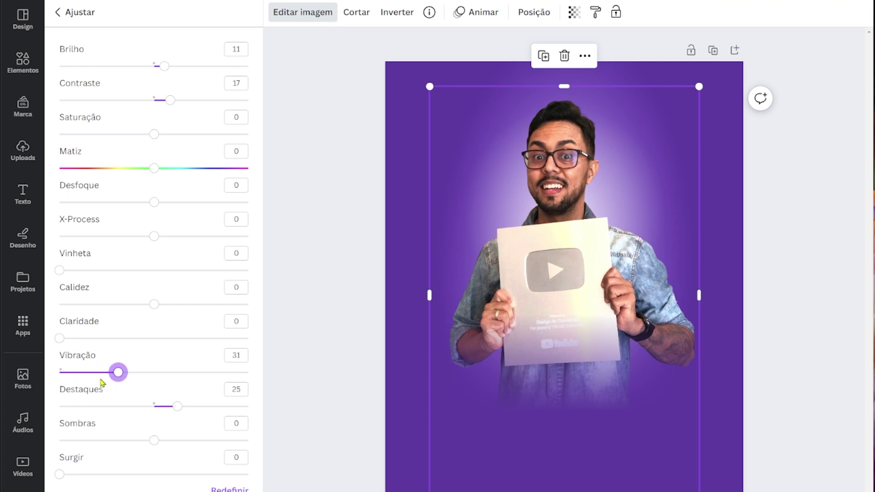
{"action": "left_click_drag", "start_coordinate": [61, 339], "coordinate": [77, 339]}
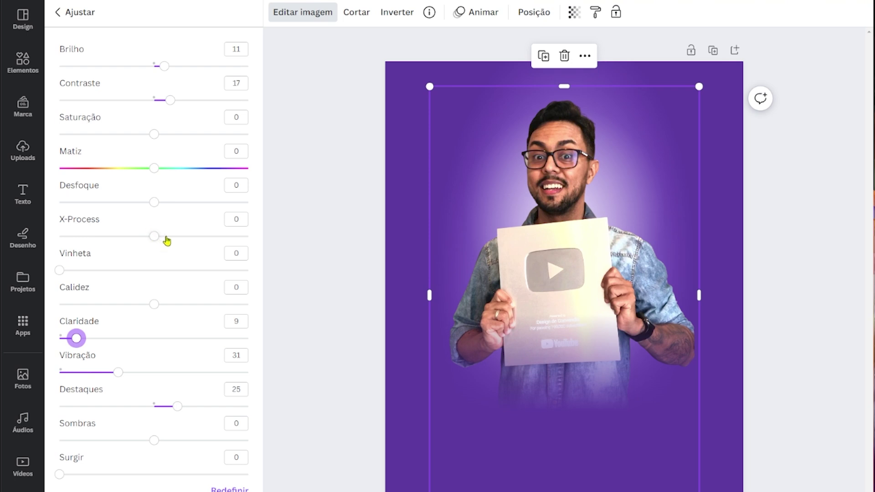
{"action": "left_click_drag", "start_coordinate": [155, 238], "coordinate": [166, 246]}
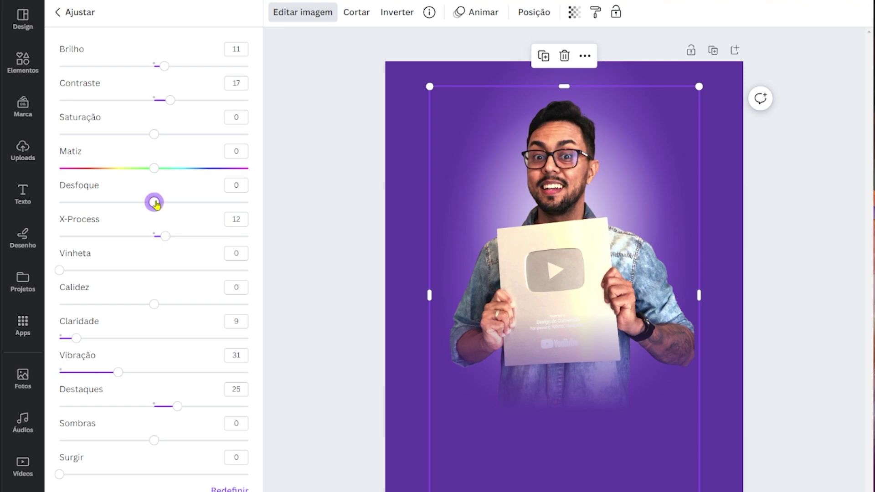
{"action": "left_click", "coordinate": [302, 195]}
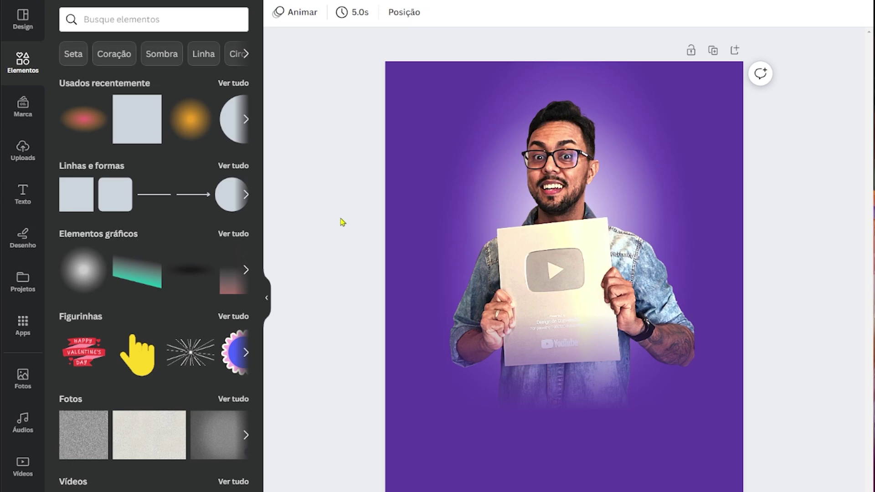
Step: Duplicate the large oval glow from the layer list and shrink the copy
{"action": "left_click", "coordinate": [405, 12]}
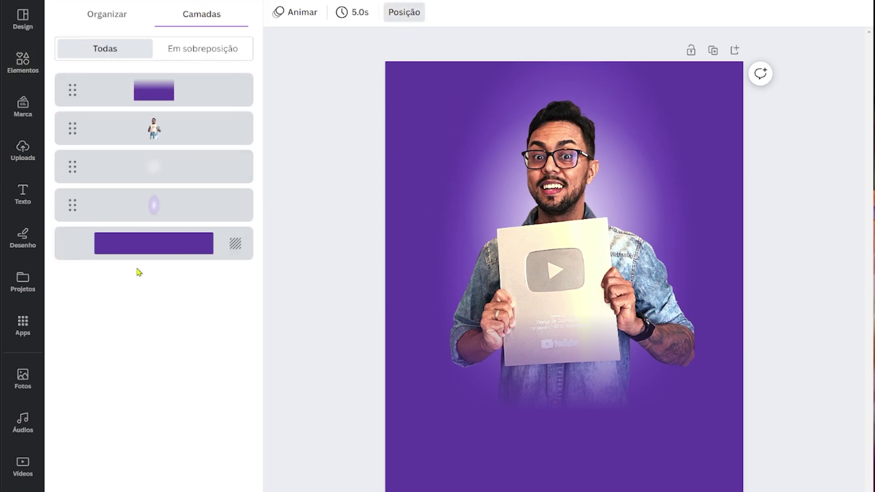
{"action": "left_click", "coordinate": [132, 214]}
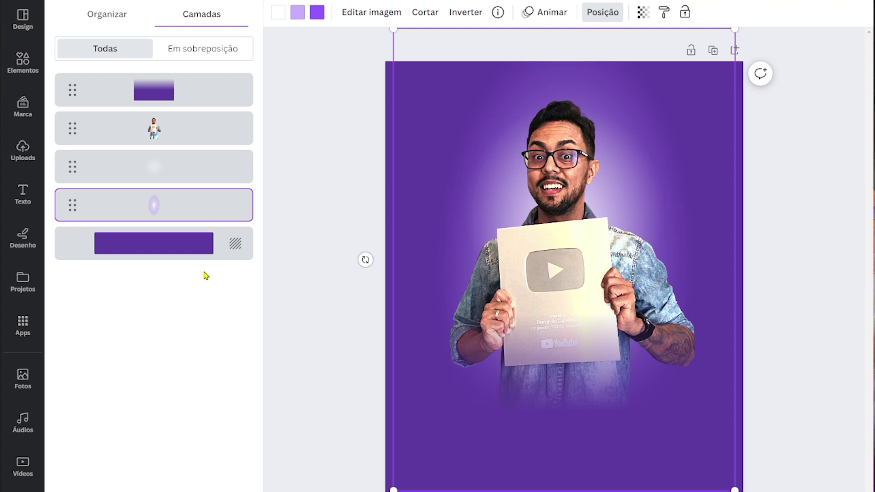
{"action": "left_click", "coordinate": [552, 270]}
{"action": "key", "text": "ctrl+v"}
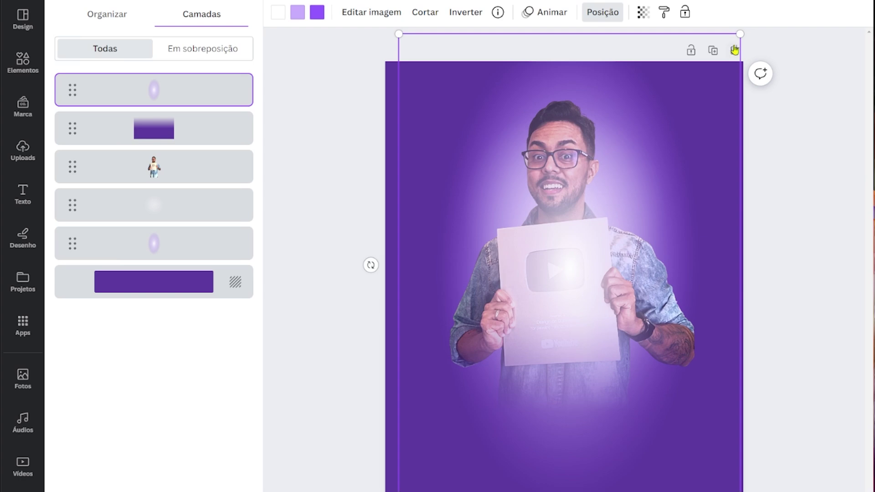
{"action": "left_click_drag", "start_coordinate": [740, 32], "coordinate": [652, 149]}
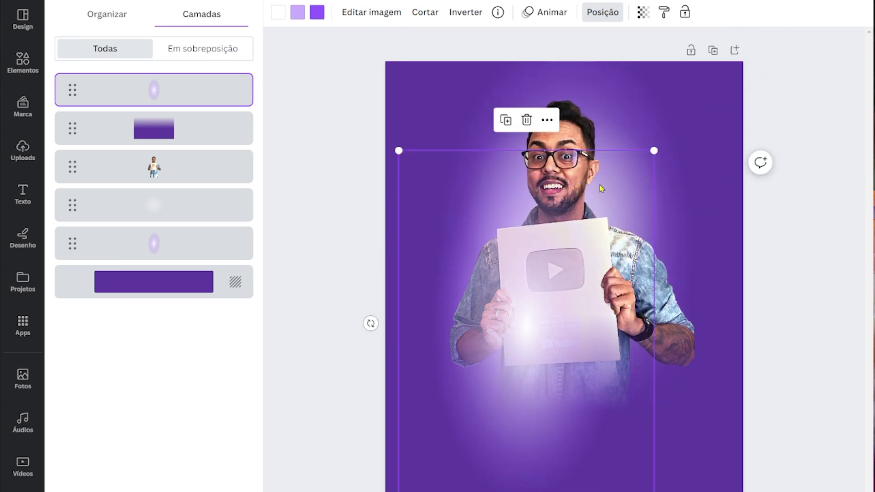
Step: Rotate the copied glow to horizontal, place it over the page's bottom-right corner and reduce its opacity
{"action": "left_click_drag", "start_coordinate": [371, 322], "coordinate": [547, 388]}
{"action": "left_click_drag", "start_coordinate": [524, 297], "coordinate": [723, 487]}
{"action": "left_click", "coordinate": [643, 12]}
{"action": "left_click_drag", "start_coordinate": [647, 65], "coordinate": [597, 60]}
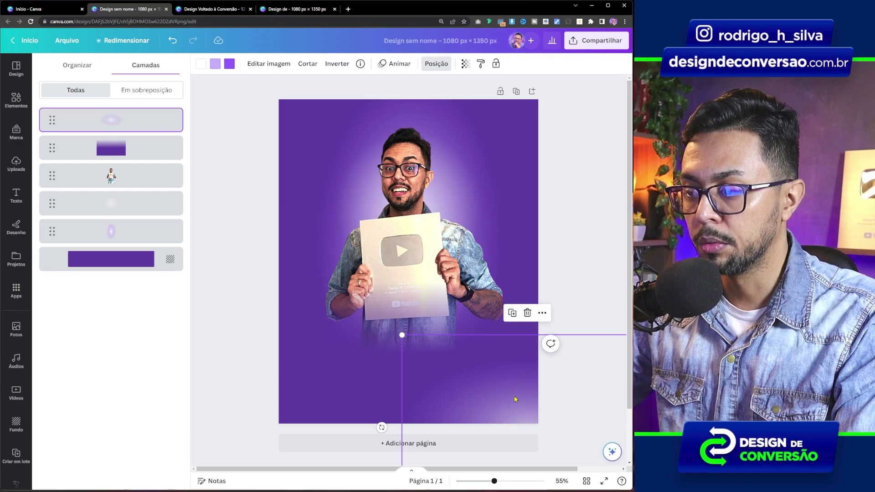
Step: Duplicate the corner glow and move the copy to the page's top-left corner
{"action": "key", "text": "ctrl+d"}
{"action": "left_click_drag", "start_coordinate": [721, 457], "coordinate": [468, 89]}
{"action": "left_click_drag", "start_coordinate": [339, 120], "coordinate": [267, 91]}
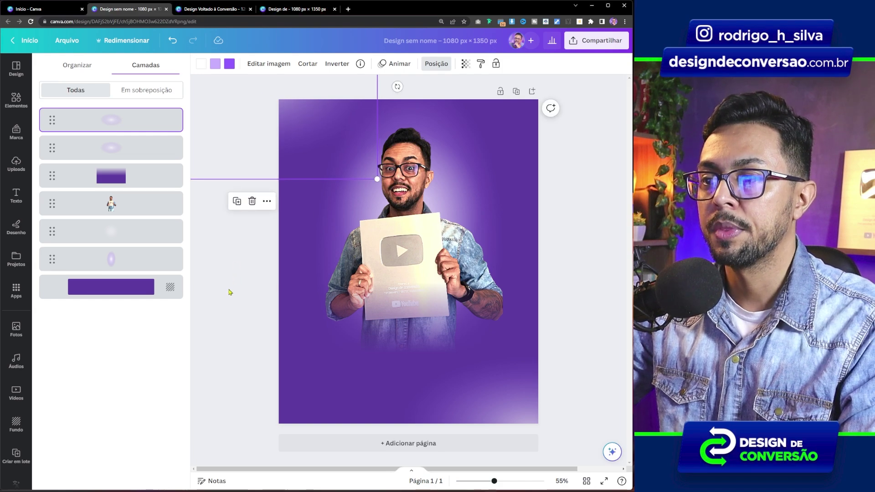
{"action": "key", "text": "Escape"}
{"action": "left_click", "coordinate": [244, 245]}
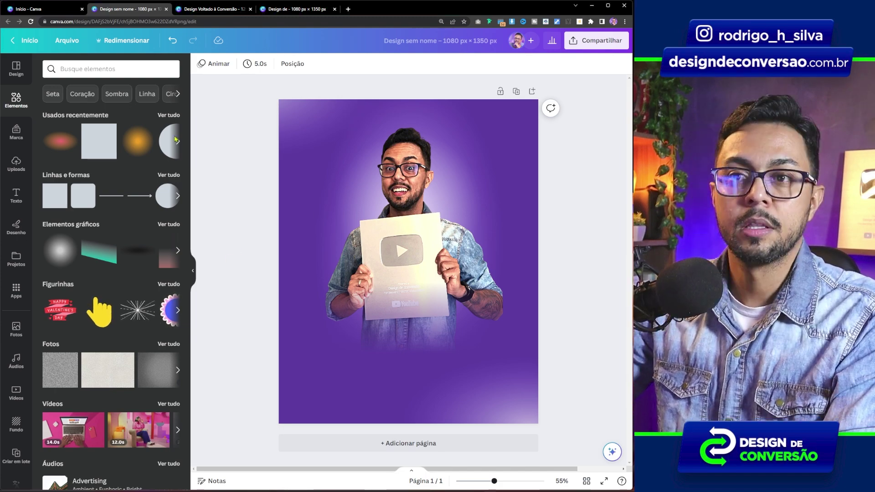
Step: Search the elements for "papel textura" and show all matching photos
{"action": "left_click", "coordinate": [81, 72]}
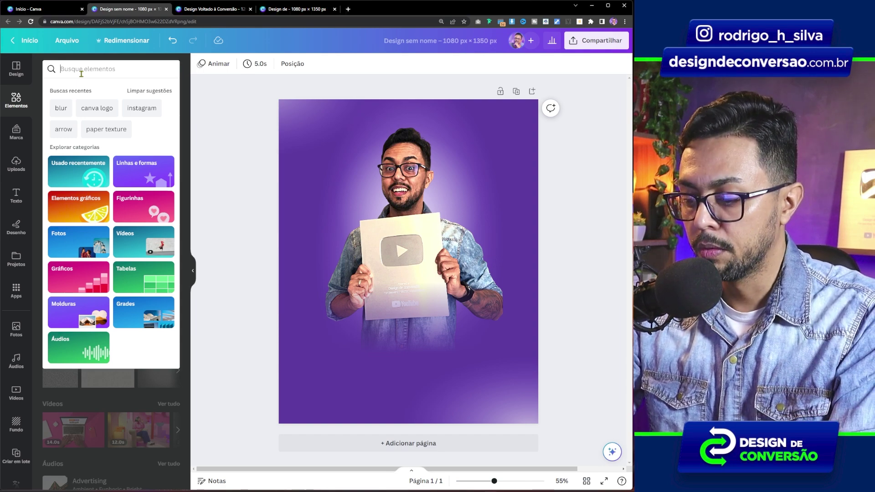
{"action": "type", "text": "papel textur"}
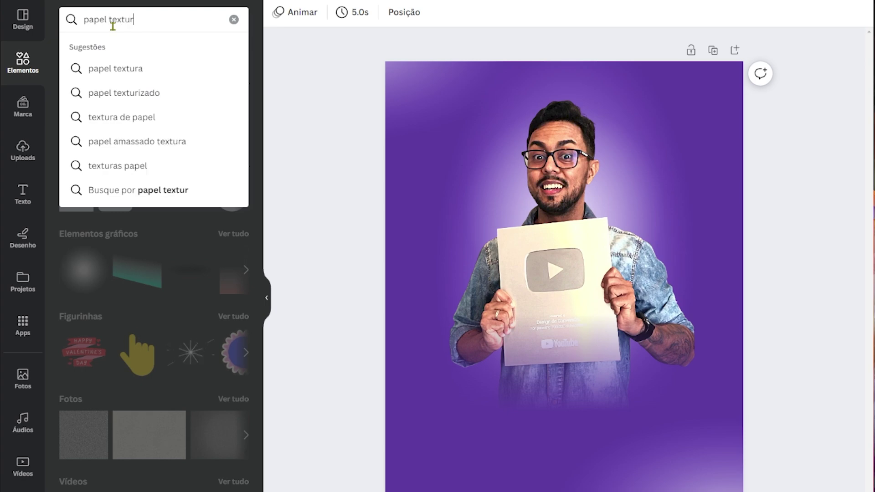
{"action": "type", "text": "a"}
{"action": "key", "text": "Return"}
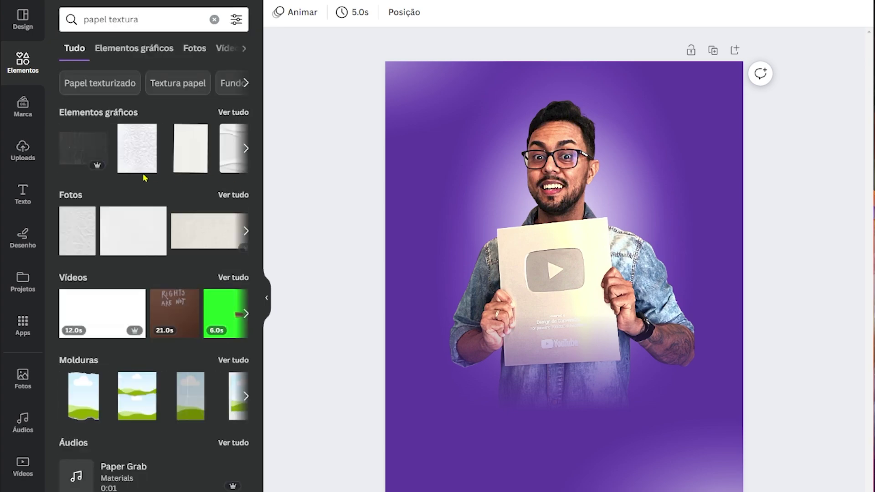
{"action": "left_click", "coordinate": [233, 195]}
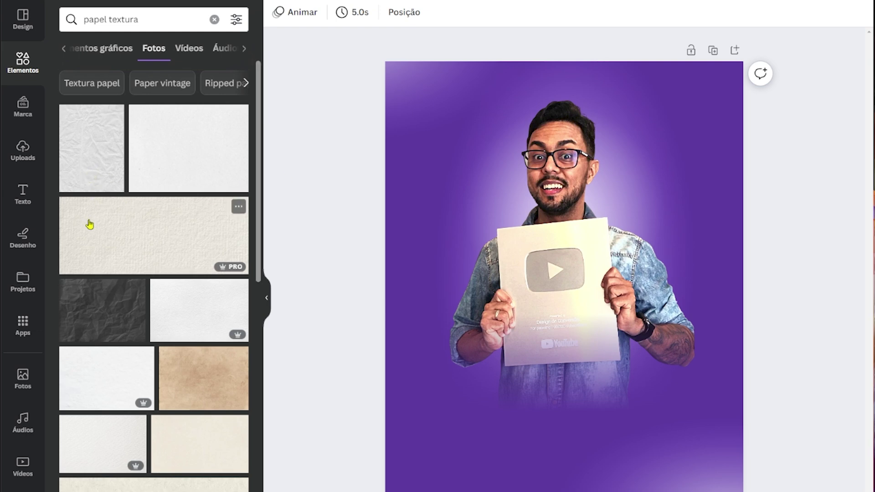
Step: Add the crumpled white paper photo at the page's top-left corner and crop it from below to about 835 × 568 px
{"action": "left_click", "coordinate": [102, 170]}
{"action": "left_click_drag", "start_coordinate": [486, 119], "coordinate": [446, 90]}
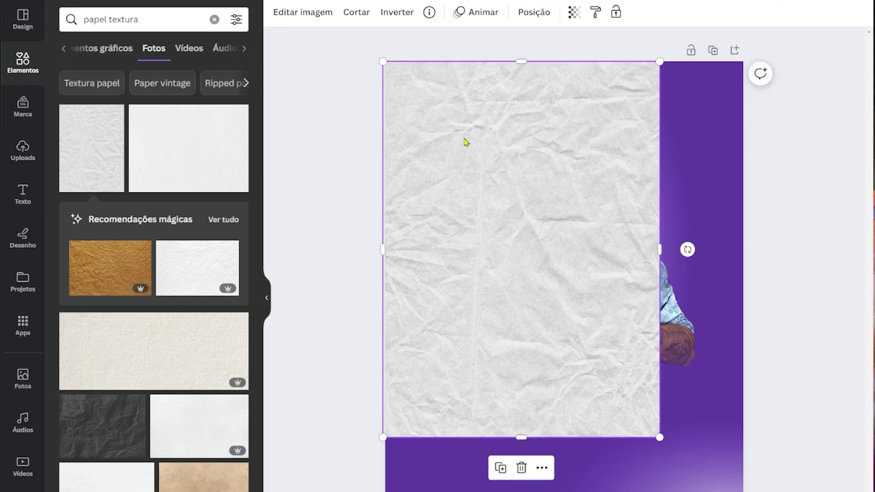
{"action": "mouse_move", "coordinate": [634, 440]}
{"action": "left_mouse_down"}
{"action": "mouse_move", "coordinate": [634, 313]}
{"action": "mouse_move", "coordinate": [634, 437]}
{"action": "left_mouse_up"}
{"action": "left_click_drag", "start_coordinate": [524, 438], "coordinate": [512, 250]}
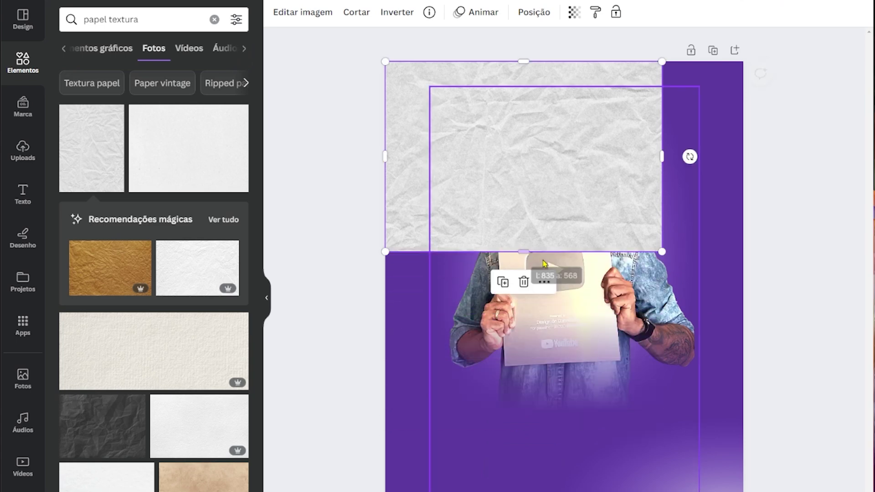
Step: Enlarge the crumpled paper photo to cover the whole page and place its layer directly behind the man
{"action": "left_click_drag", "start_coordinate": [661, 251], "coordinate": [728, 322]}
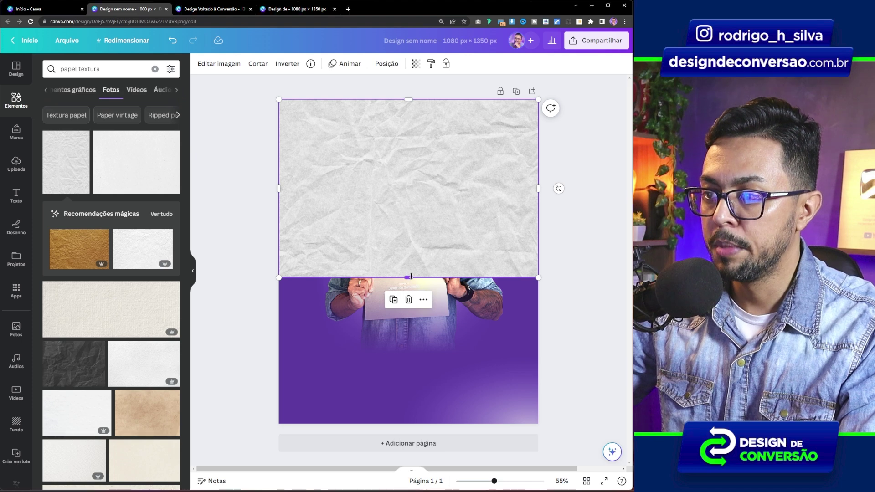
{"action": "left_click_drag", "start_coordinate": [411, 276], "coordinate": [396, 419]}
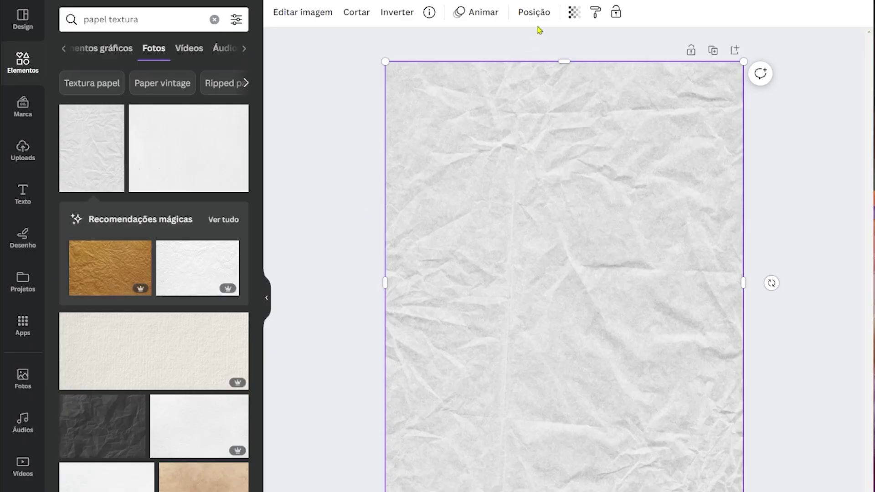
{"action": "left_click", "coordinate": [534, 18]}
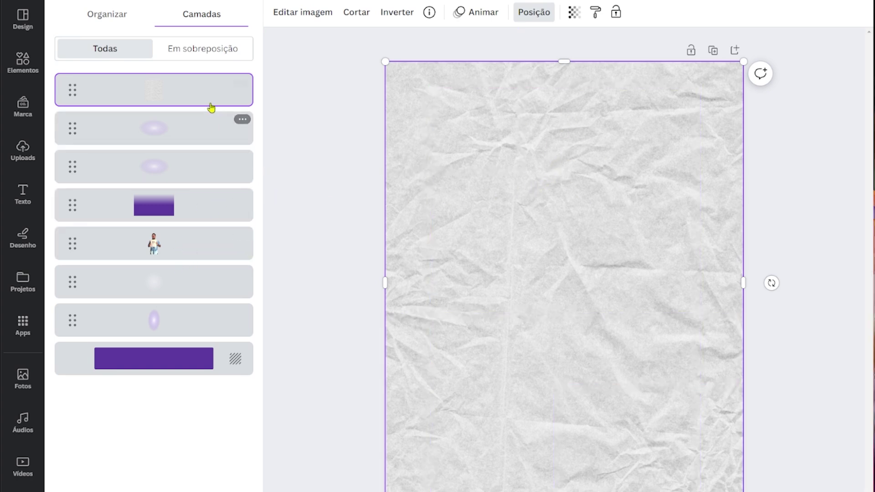
{"action": "left_click_drag", "start_coordinate": [201, 94], "coordinate": [166, 242]}
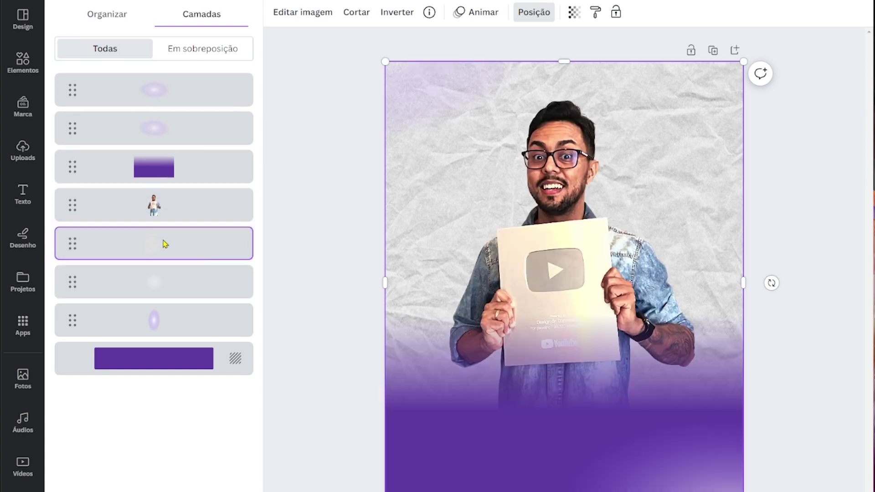
Step: Set the paper texture's transparency to 17
{"action": "left_click", "coordinate": [574, 12]}
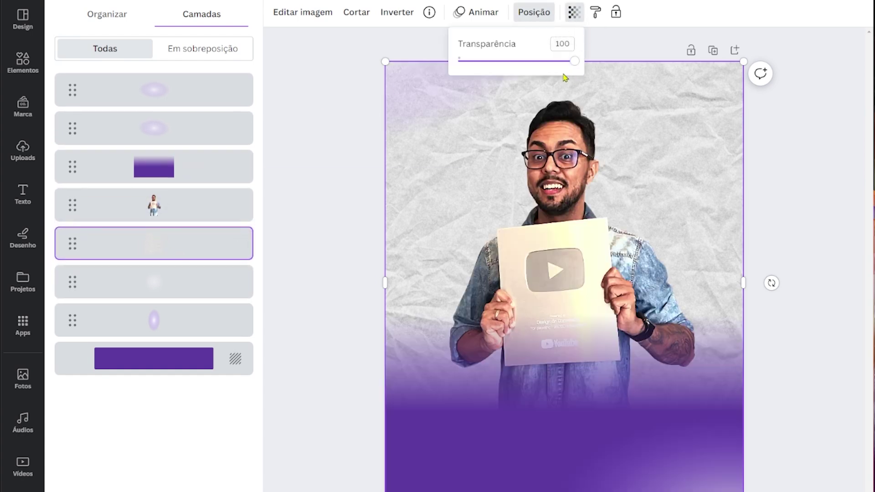
{"action": "left_click_drag", "start_coordinate": [571, 64], "coordinate": [469, 62]}
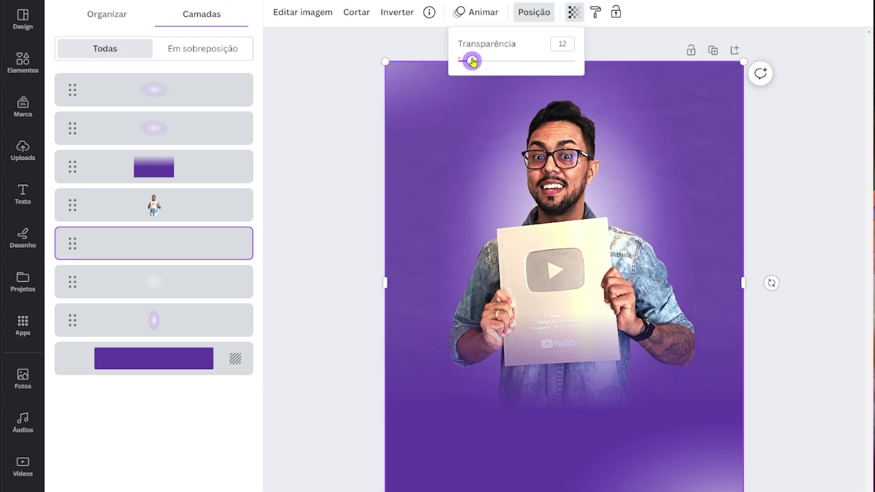
{"action": "left_click_drag", "start_coordinate": [476, 62], "coordinate": [475, 61]}
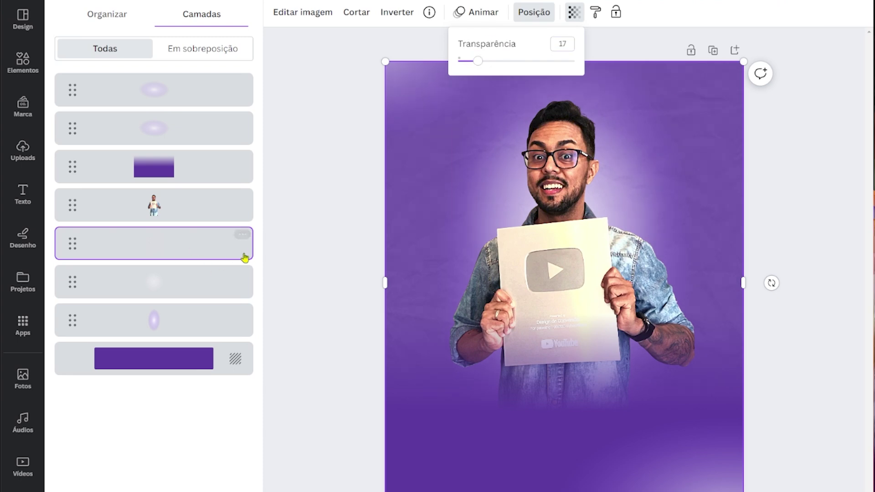
Step: Select both corner glow layers and move them below the paper texture layer
{"action": "left_click", "coordinate": [168, 130]}
{"action": "left_click", "coordinate": [202, 94], "text": "shift"}
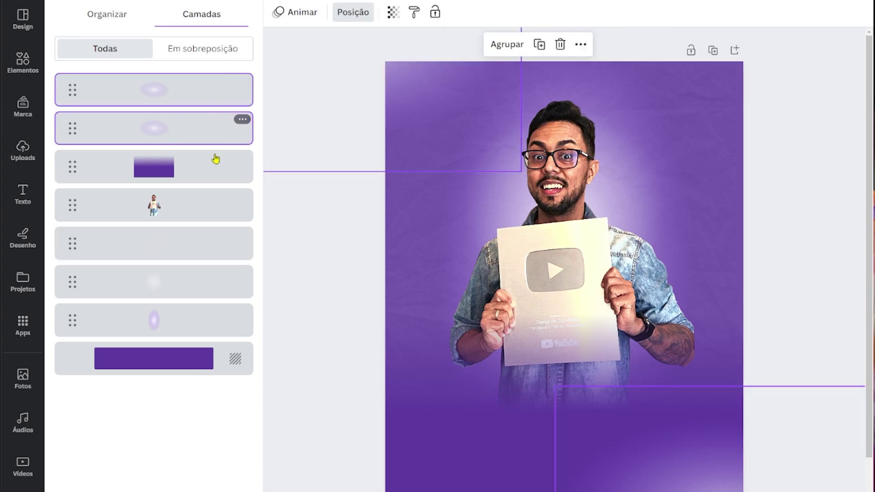
{"action": "left_click_drag", "start_coordinate": [197, 129], "coordinate": [186, 273]}
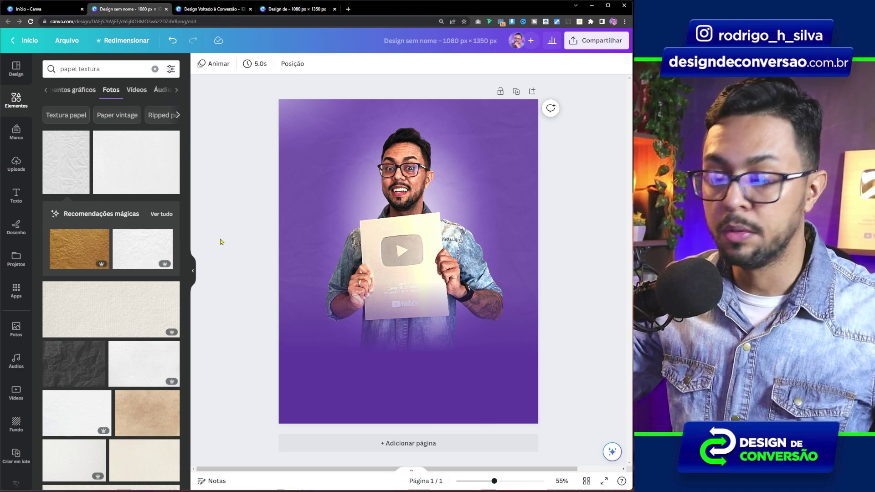
Step: Examine the finished Canva reference design and the collected ad examples, then return to the purple design
{"action": "key", "text": "ctrl+4"}
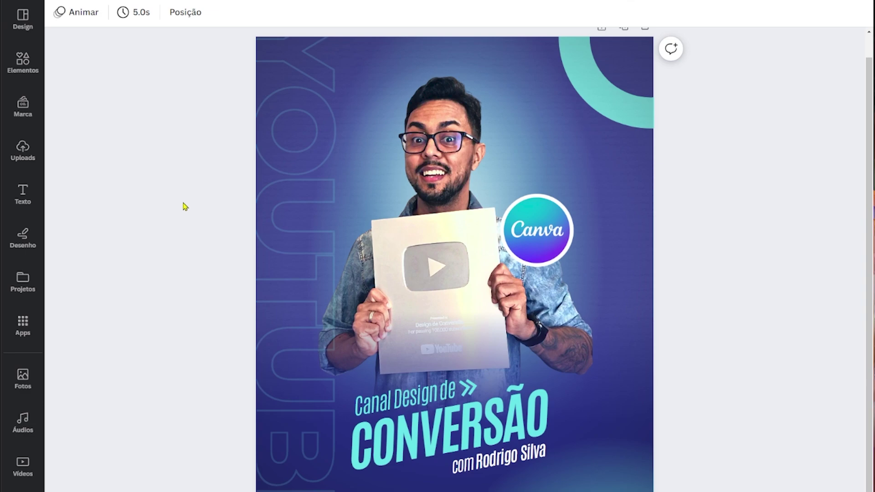
{"action": "key", "text": "ctrl+2"}
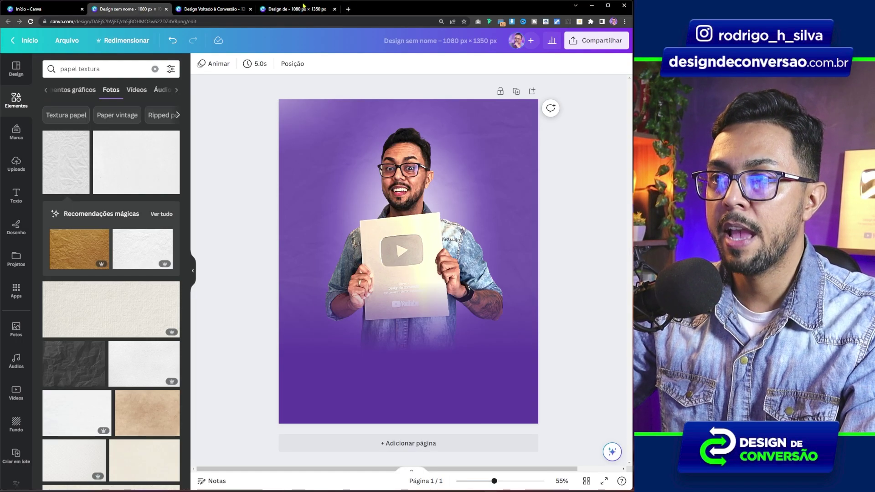
{"action": "left_click", "coordinate": [303, 6]}
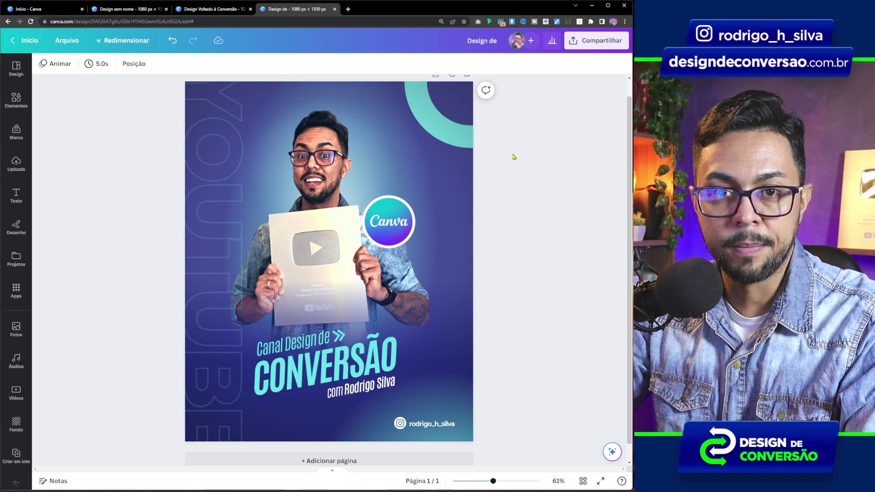
{"action": "key", "text": "ctrl+shift+Tab"}
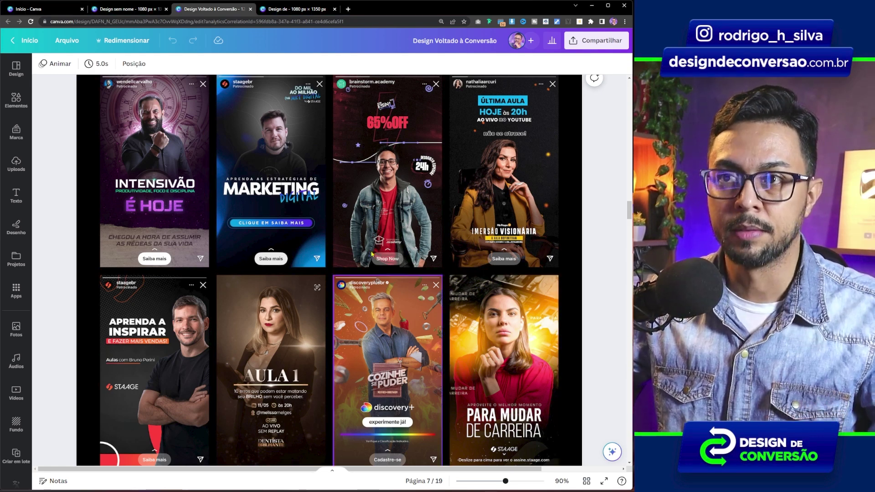
{"action": "key", "text": "ctrl+shift+Tab"}
Step: Duplicate the large vertical glow, shrink and tilt the copy, and place it where the man's neck meets the award plate's upper-right corner
{"action": "left_click", "coordinate": [292, 63]}
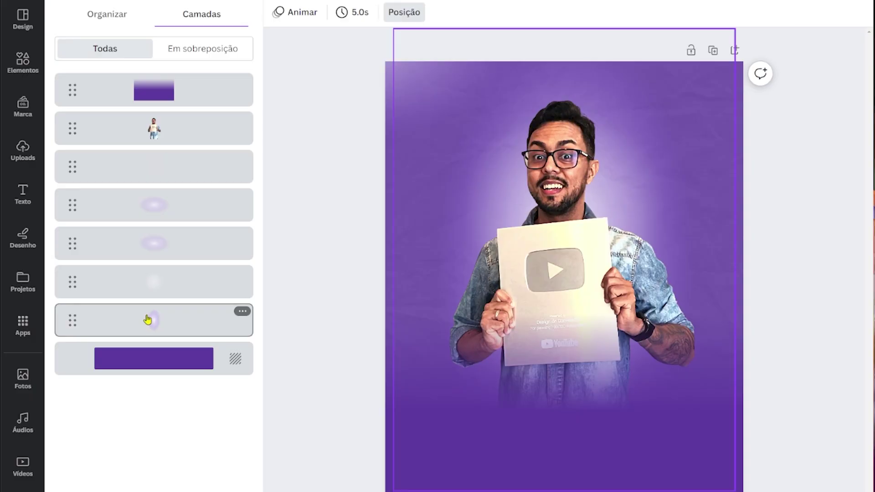
{"action": "left_click", "coordinate": [100, 297]}
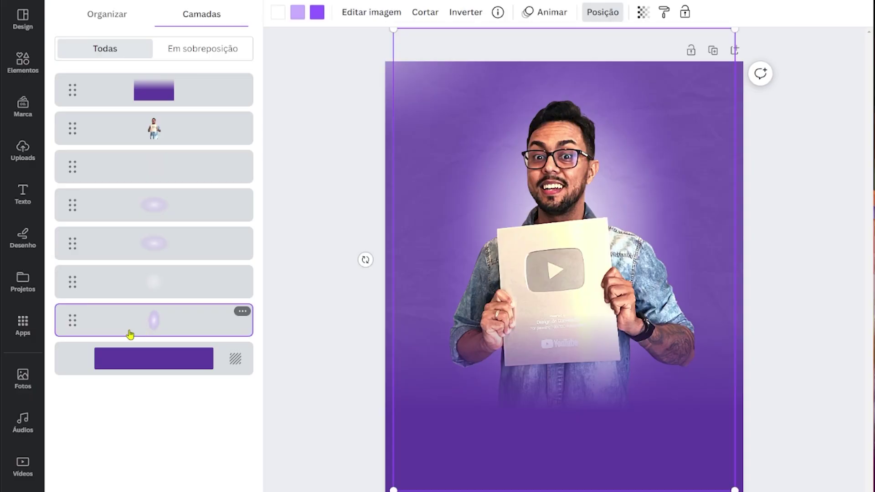
{"action": "key", "text": "ctrl+d"}
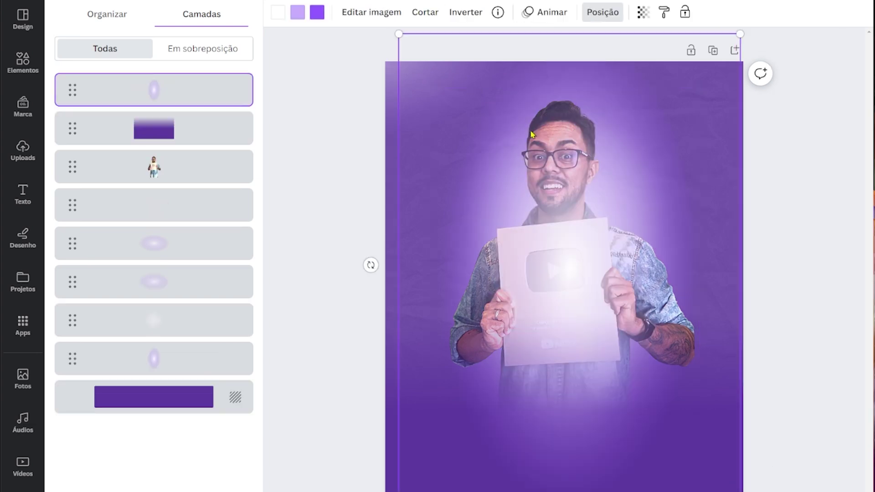
{"action": "left_click_drag", "start_coordinate": [739, 34], "coordinate": [616, 197]}
{"action": "left_click_drag", "start_coordinate": [563, 269], "coordinate": [588, 205]}
{"action": "left_click_drag", "start_coordinate": [520, 196], "coordinate": [523, 236]}
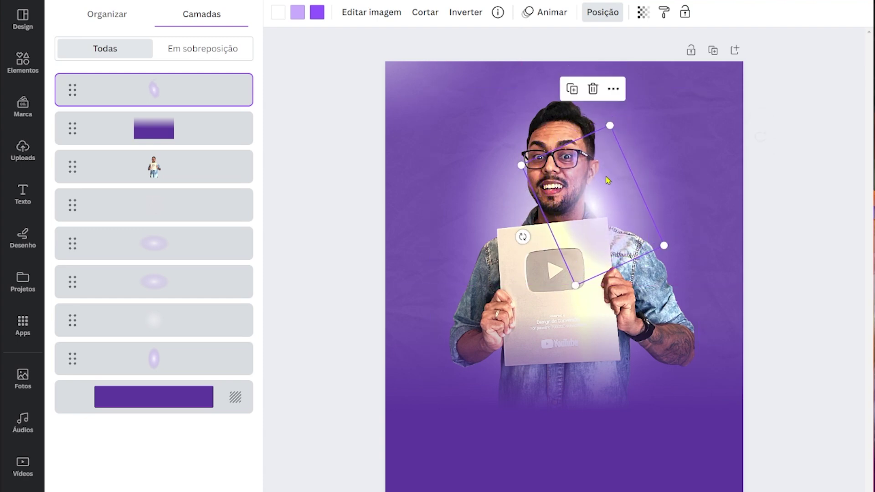
{"action": "left_click_drag", "start_coordinate": [609, 124], "coordinate": [606, 139]}
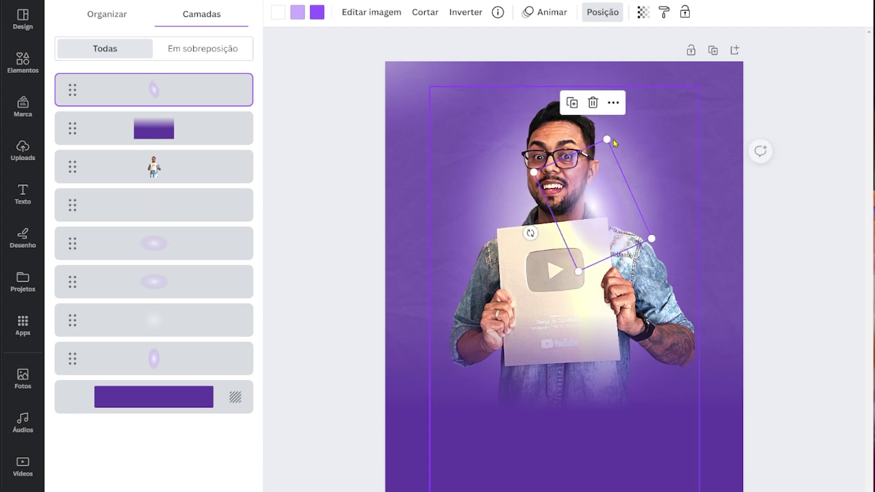
Step: Recolour the small tilted glow entirely white, reduce its opacity and enlarge it slightly
{"action": "left_click", "coordinate": [297, 13]}
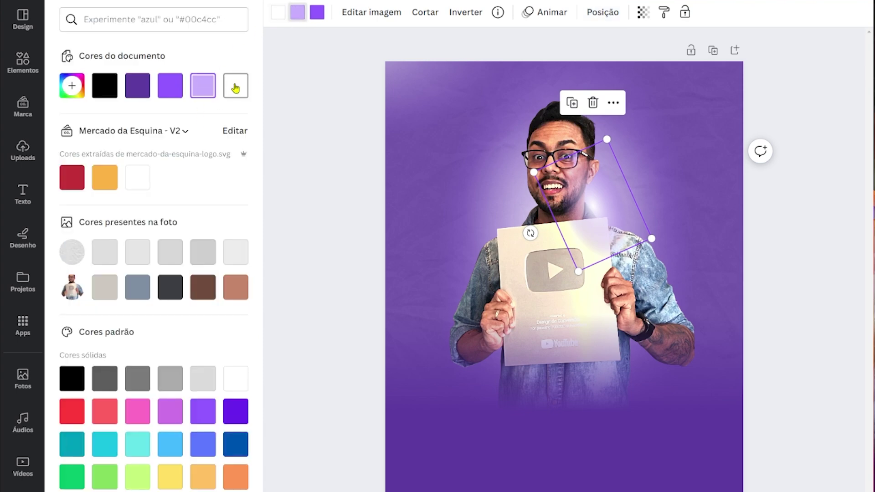
{"action": "left_click", "coordinate": [234, 88]}
{"action": "left_click", "coordinate": [643, 12]}
{"action": "left_click_drag", "start_coordinate": [642, 60], "coordinate": [613, 61]}
{"action": "left_click_drag", "start_coordinate": [605, 148], "coordinate": [614, 138]}
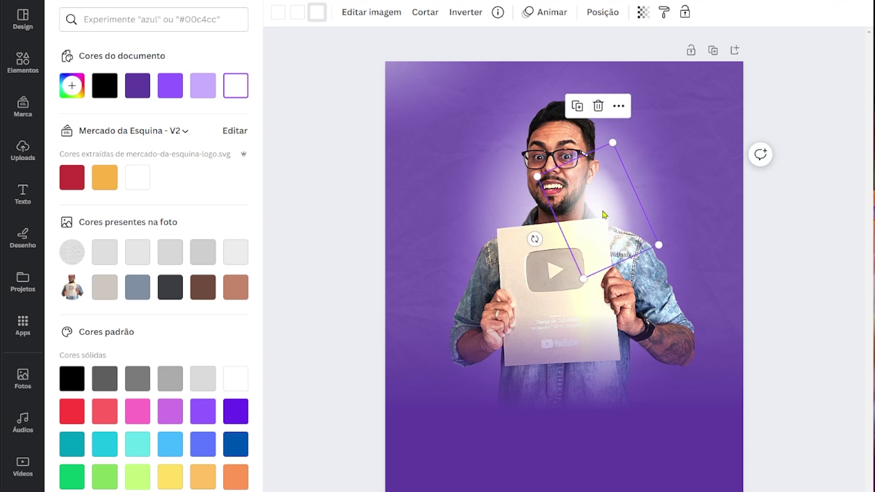
Step: Place the small white glow beside the neck over the opposite shoulder, tilted the other way, smaller and with lower opacity
{"action": "left_click_drag", "start_coordinate": [599, 239], "coordinate": [520, 249]}
{"action": "left_click_drag", "start_coordinate": [448, 243], "coordinate": [450, 191]}
{"action": "left_click", "coordinate": [643, 13]}
{"action": "left_click_drag", "start_coordinate": [613, 60], "coordinate": [586, 60]}
{"action": "left_click_drag", "start_coordinate": [576, 181], "coordinate": [584, 193]}
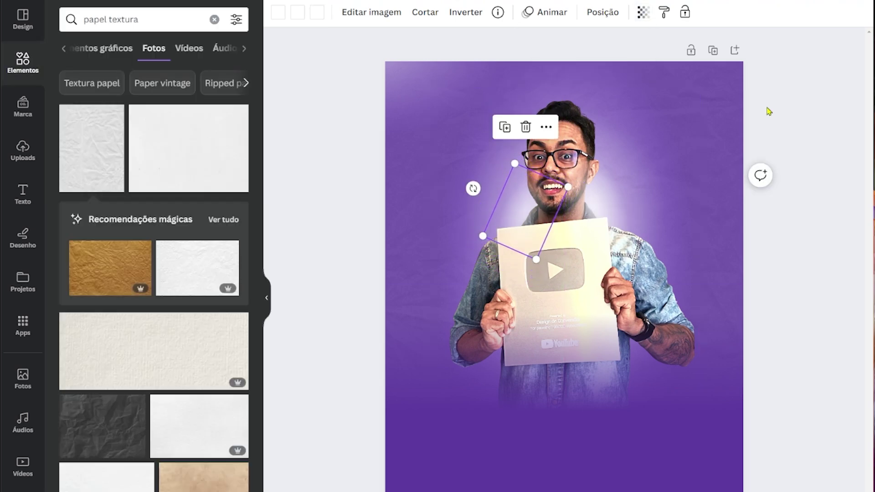
{"action": "left_click", "coordinate": [792, 97]}
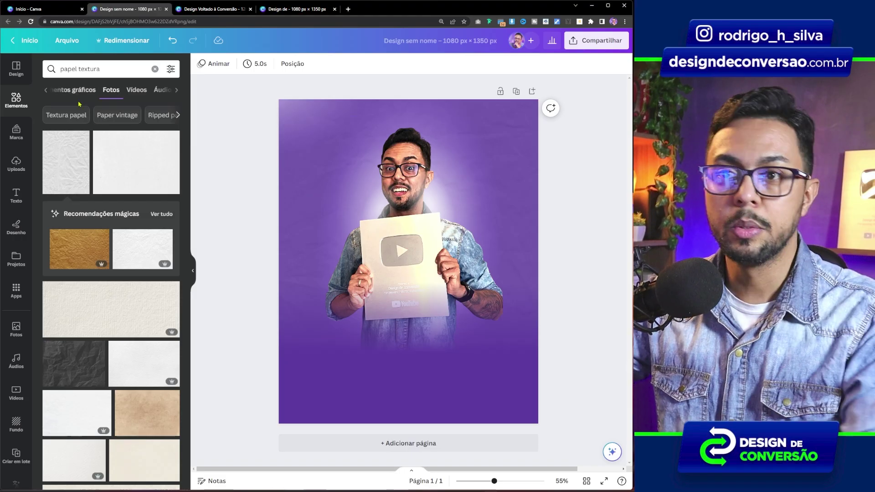
Step: Search the graphic elements for "flare"
{"action": "left_click", "coordinate": [91, 69]}
{"action": "key", "text": "ctrl+a"}
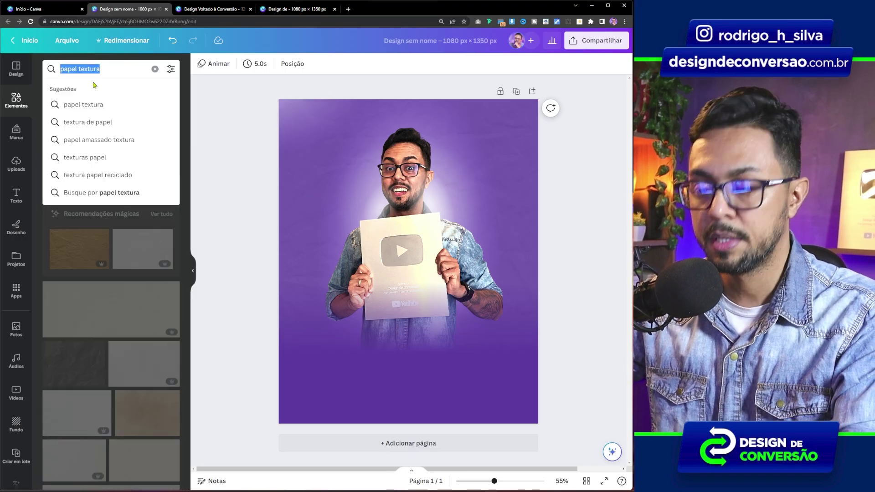
{"action": "type", "text": "flare"}
{"action": "key", "text": "Return"}
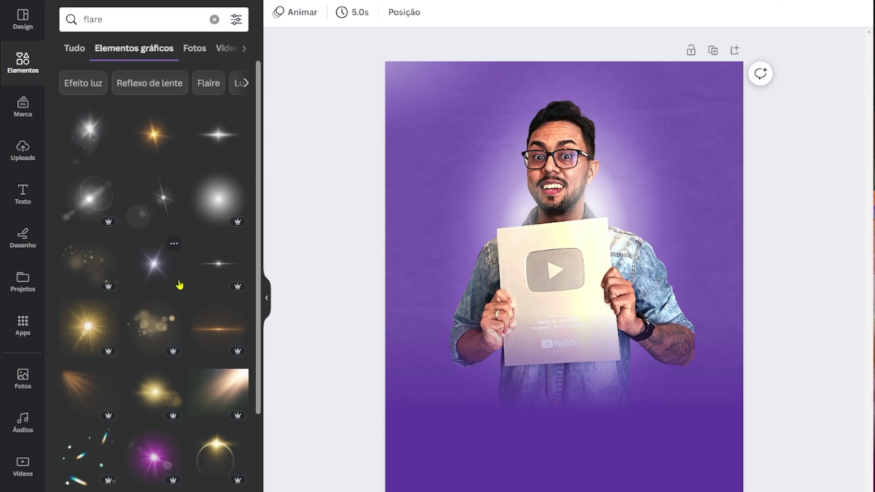
Step: Add the bluish-white star flare, shrink and rotate it, and place it on the award plate's upper-right corner
{"action": "left_click", "coordinate": [152, 272]}
{"action": "left_click_drag", "start_coordinate": [563, 271], "coordinate": [608, 219]}
{"action": "left_click_drag", "start_coordinate": [752, 34], "coordinate": [703, 112]}
{"action": "left_click_drag", "start_coordinate": [726, 145], "coordinate": [686, 166]}
{"action": "left_click_drag", "start_coordinate": [610, 212], "coordinate": [634, 219]}
{"action": "left_click", "coordinate": [812, 102]}
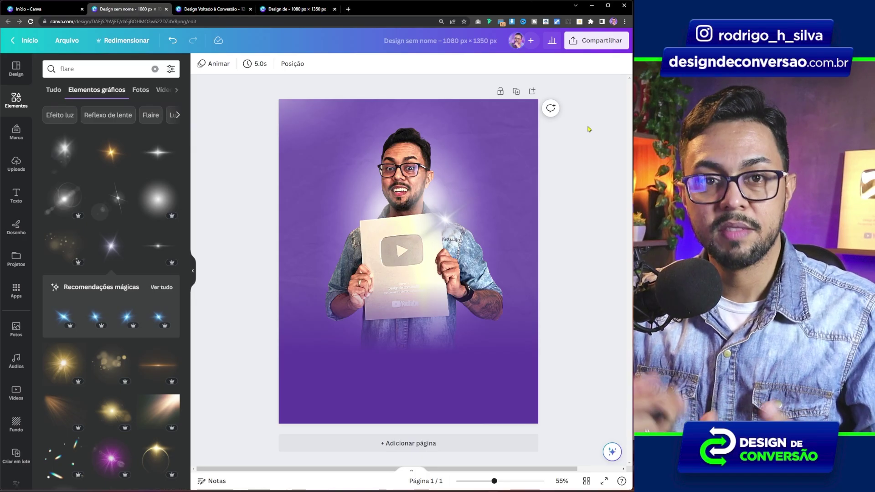